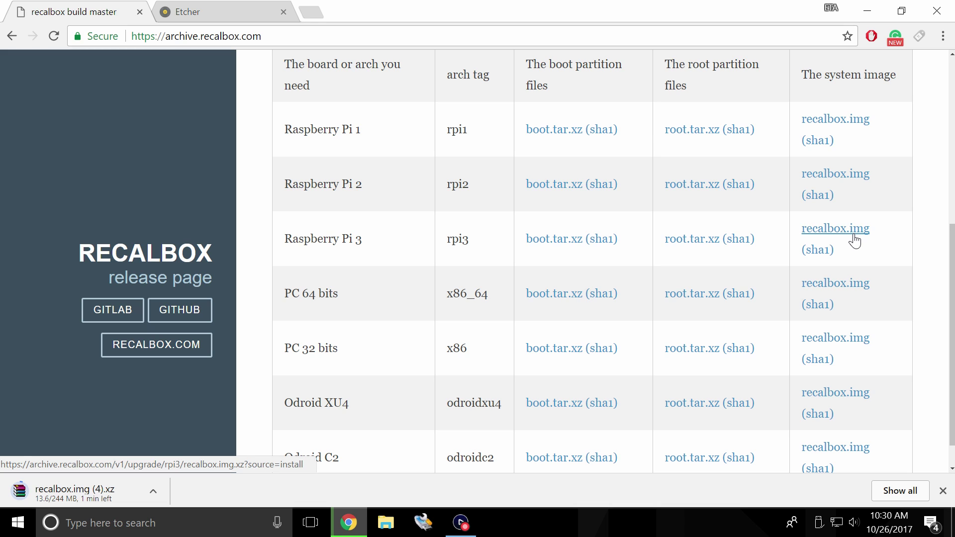
- Download the portable 64-bit Etcher build for Windows x64 from etcher.io and minimize the browser
click(203, 15)
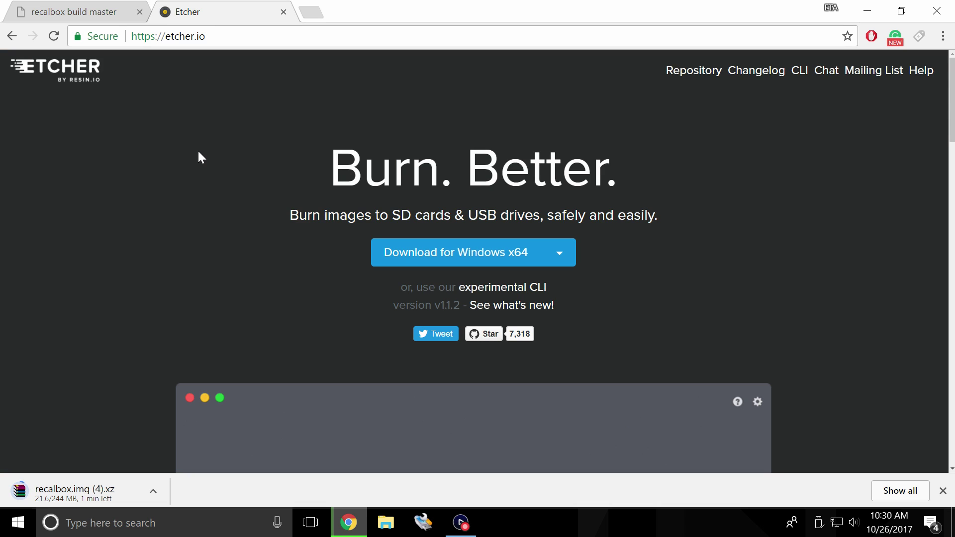
click(554, 254)
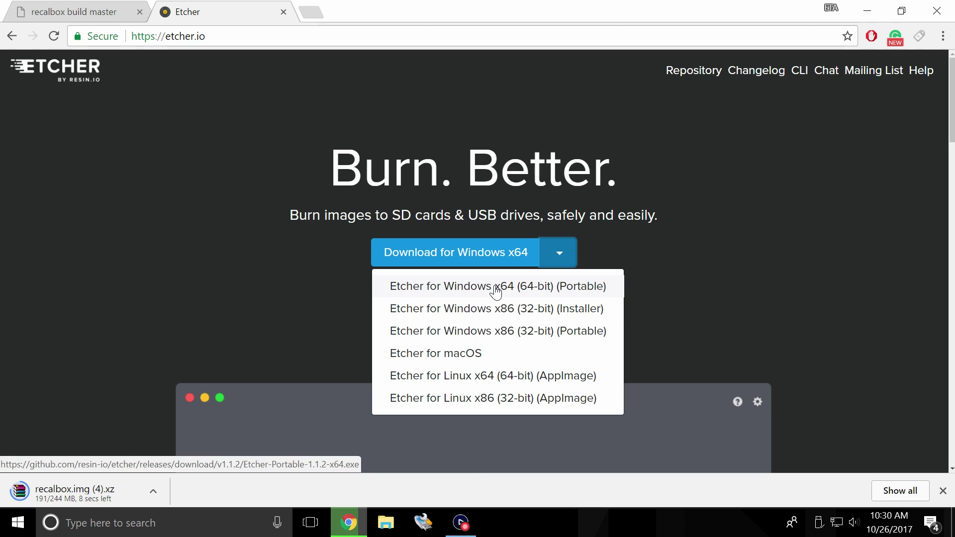
click(572, 289)
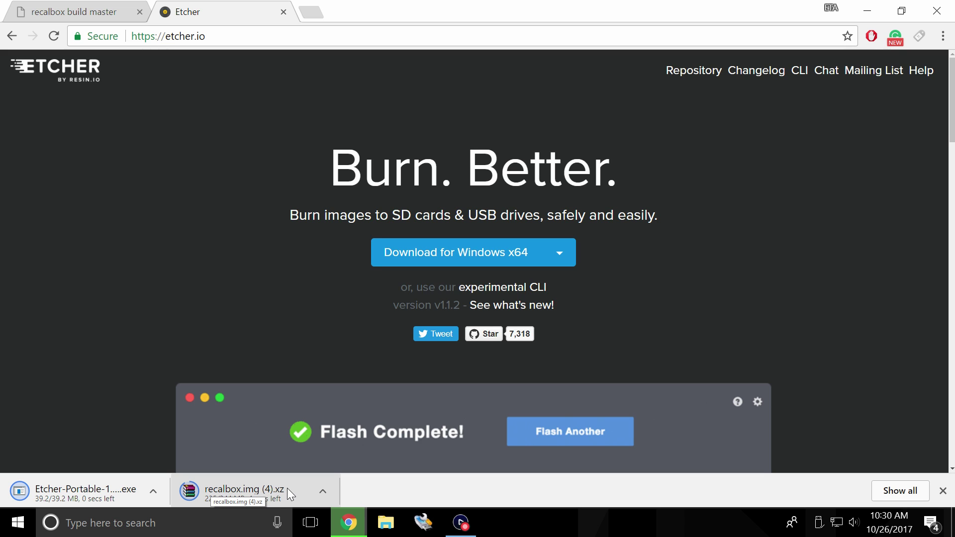
click(868, 12)
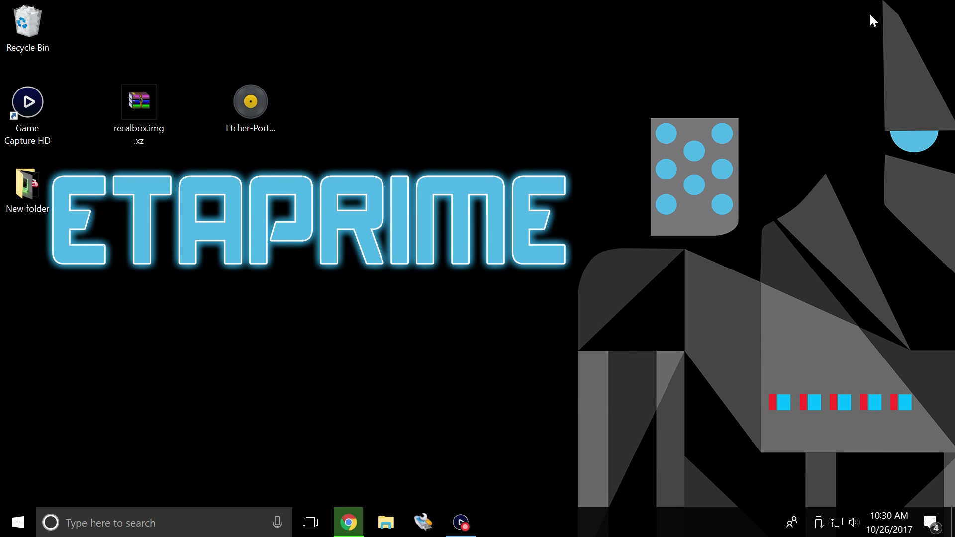
- Extract the recalbox.img.xz archive on the desktop into its own recalbox.img folder
click(251, 114)
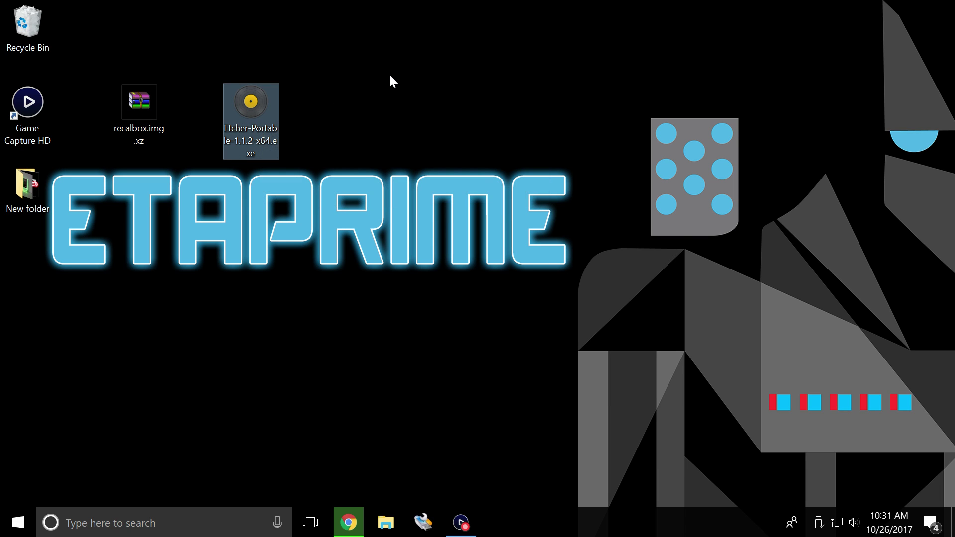
right_click(139, 116)
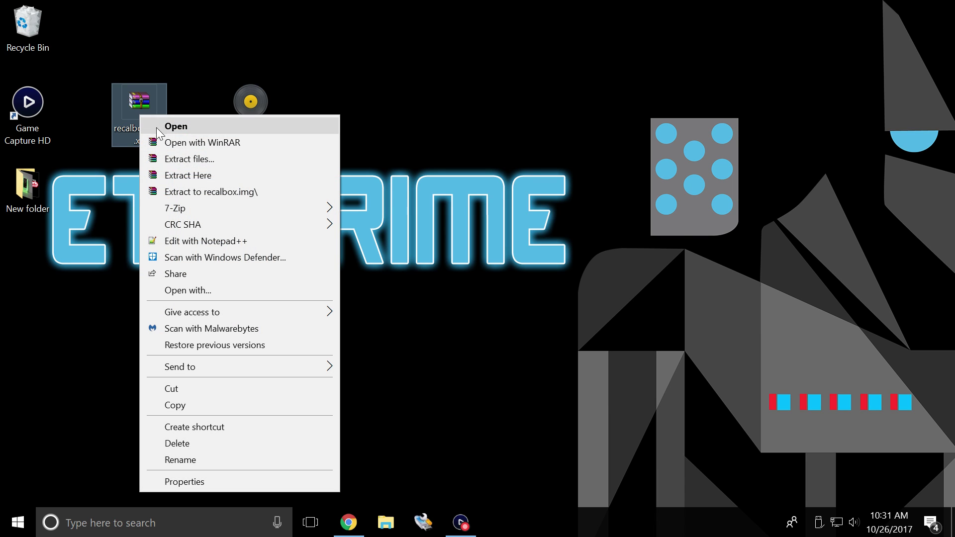
click(204, 192)
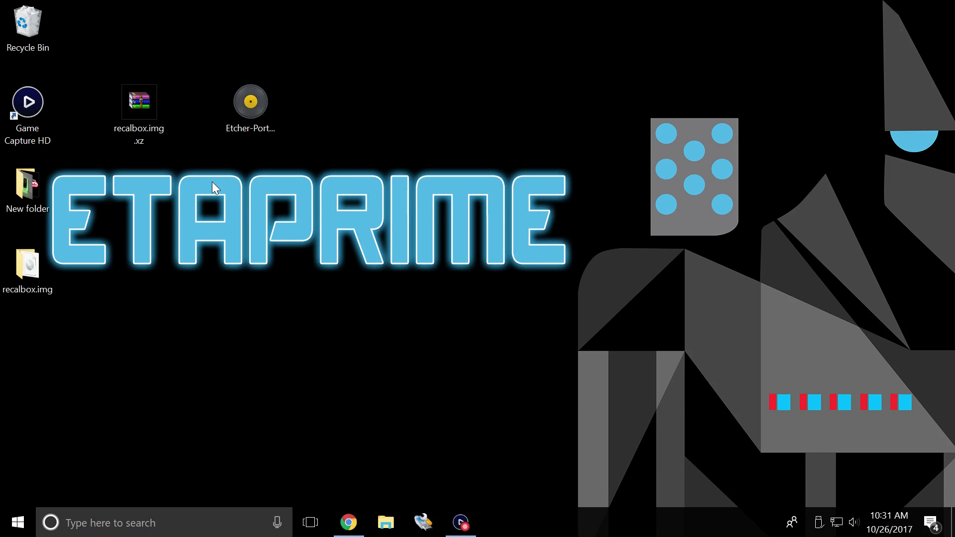
- Check the extracted recalbox.img folder and the contents of the 16SD (F:) card, then close the file window
double_click(27, 268)
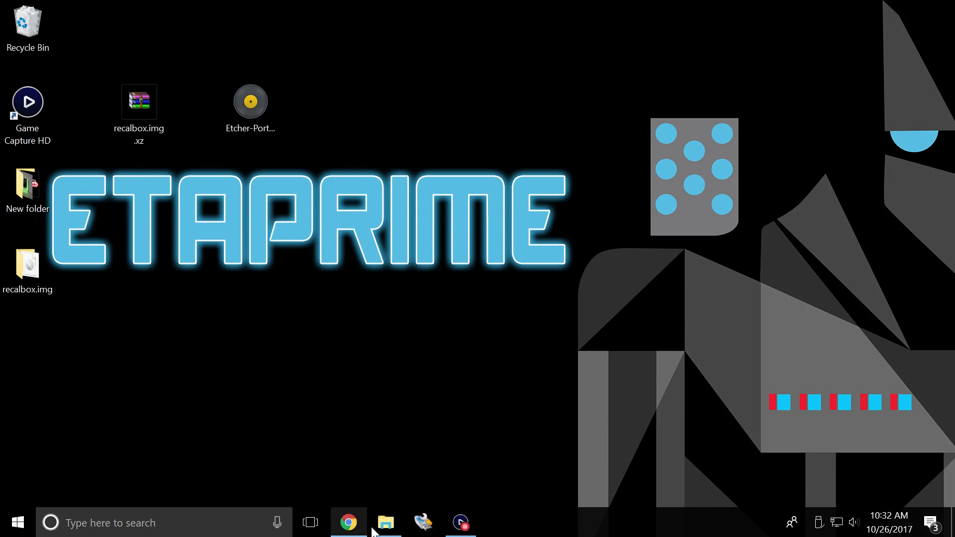
click(378, 528)
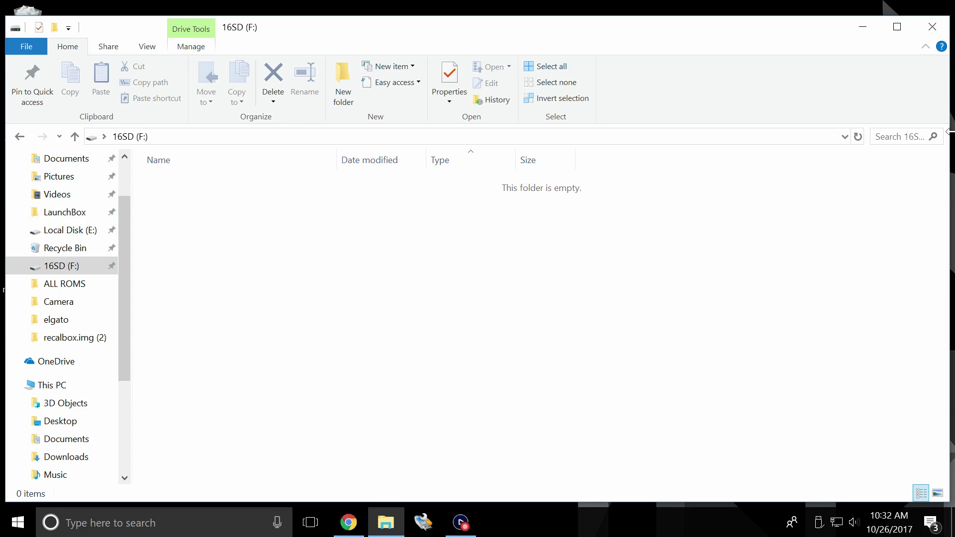
click(932, 26)
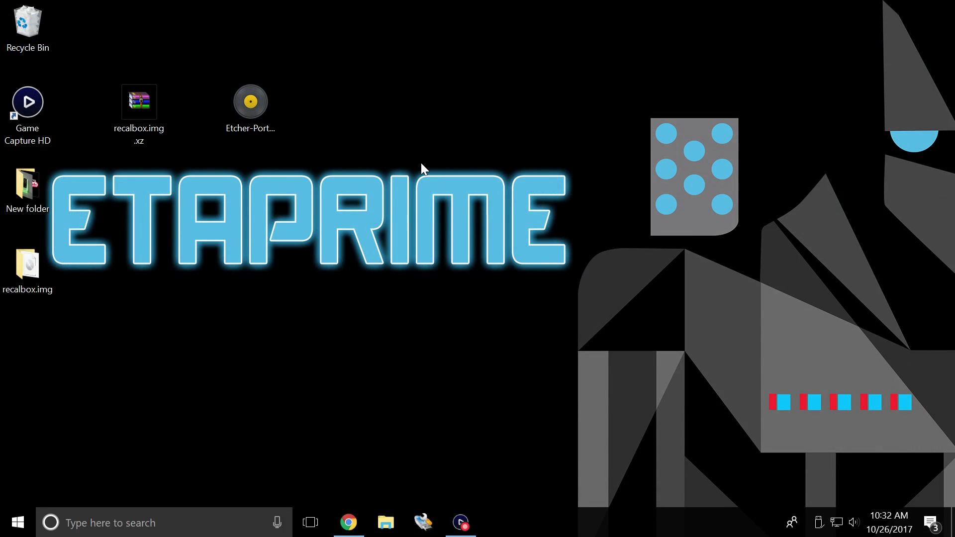
- Run the portable Etcher from the desktop and load recalbox.img from the extracted recalbox.img folder as the image
double_click(249, 109)
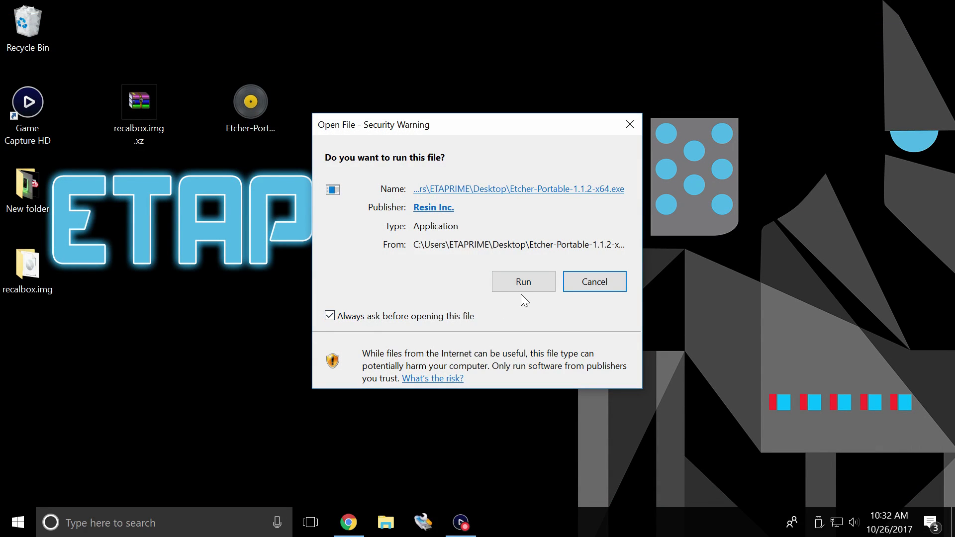
click(524, 287)
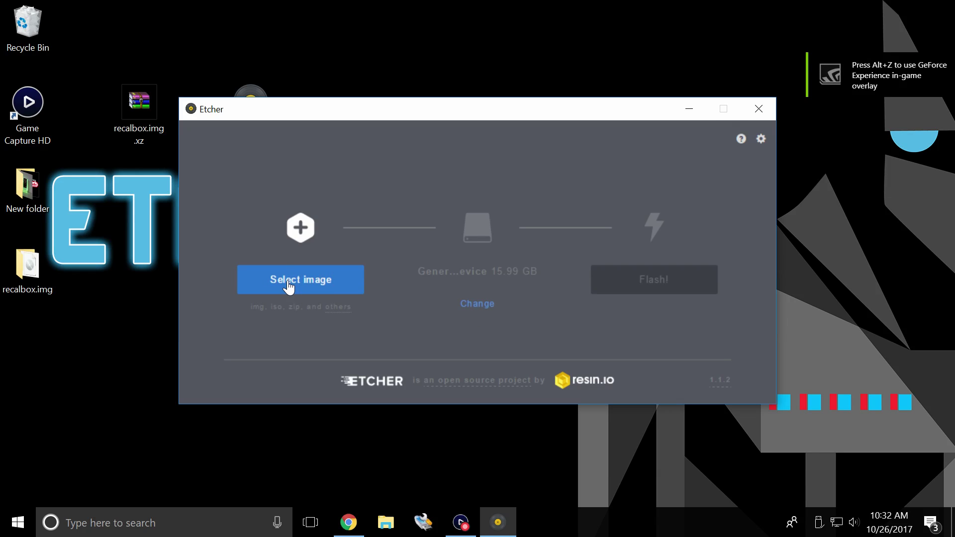
click(305, 279)
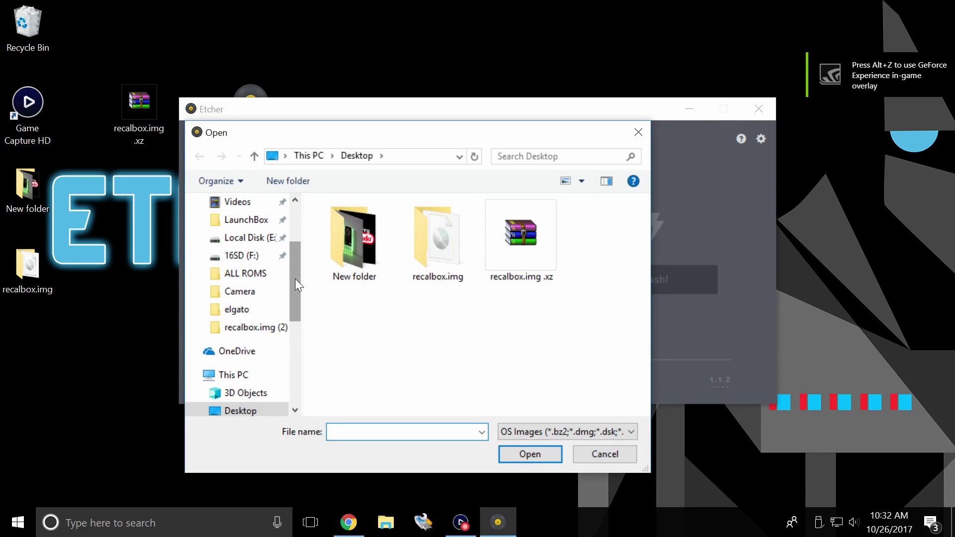
drag(294, 279, 294, 244)
click(433, 250)
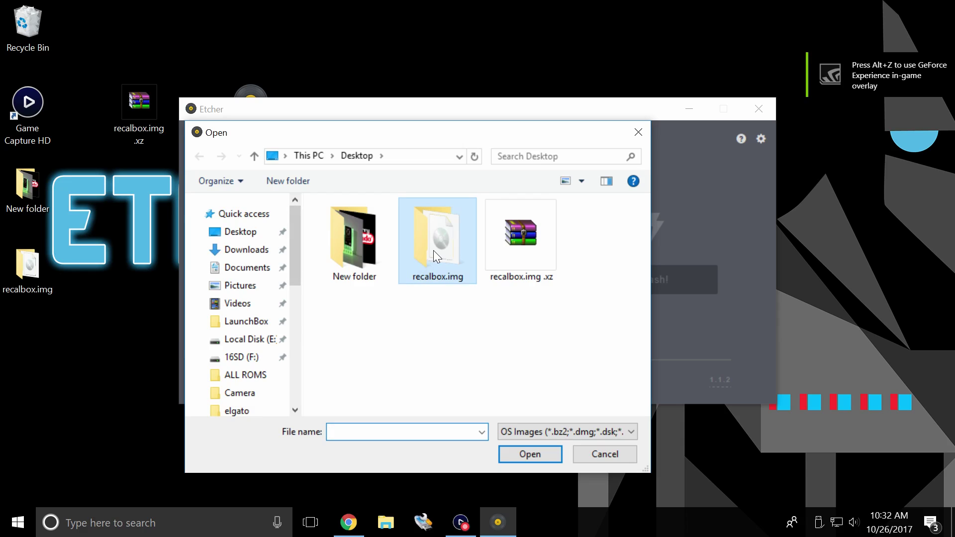
double_click(433, 250)
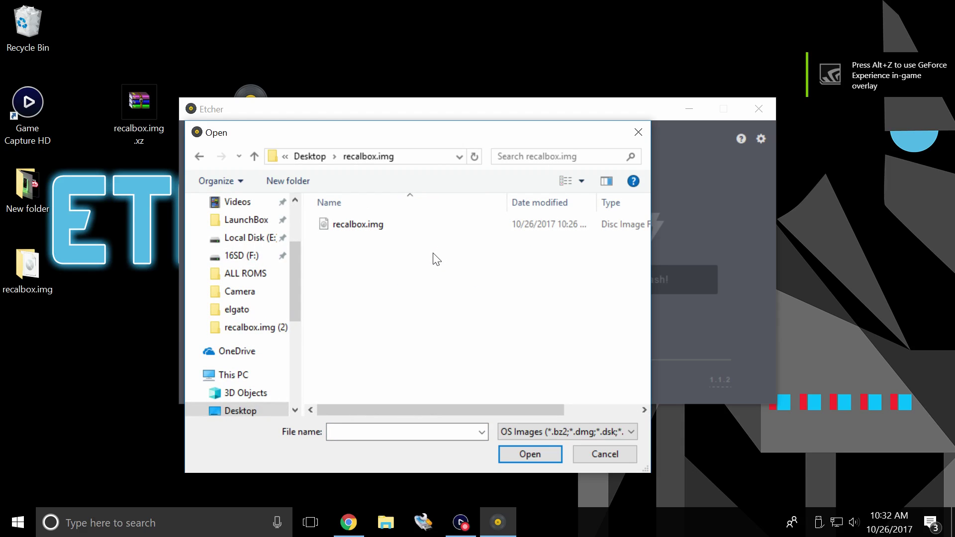
double_click(384, 230)
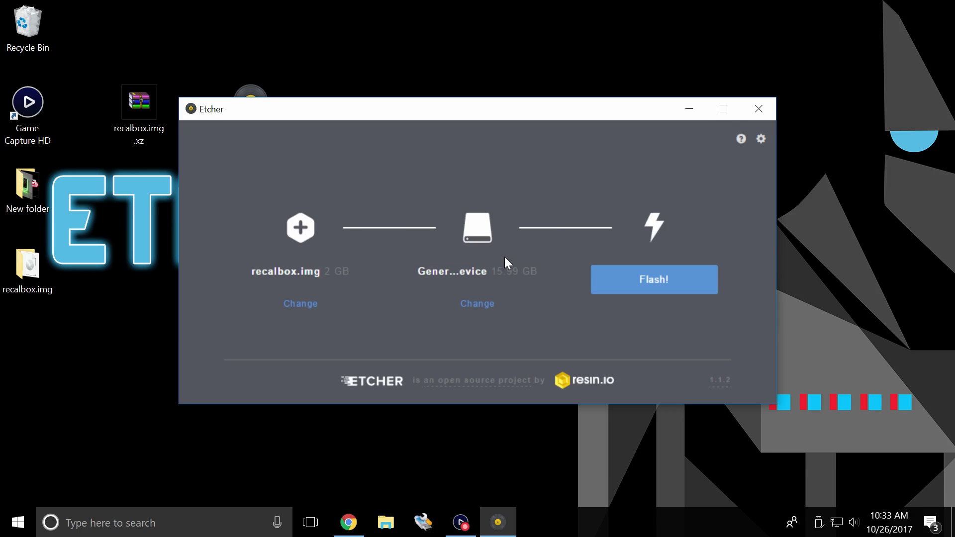
- Flash the image to the 15.99 GB Generic Flash-Disk USB Device on F: and close Etcher
click(476, 306)
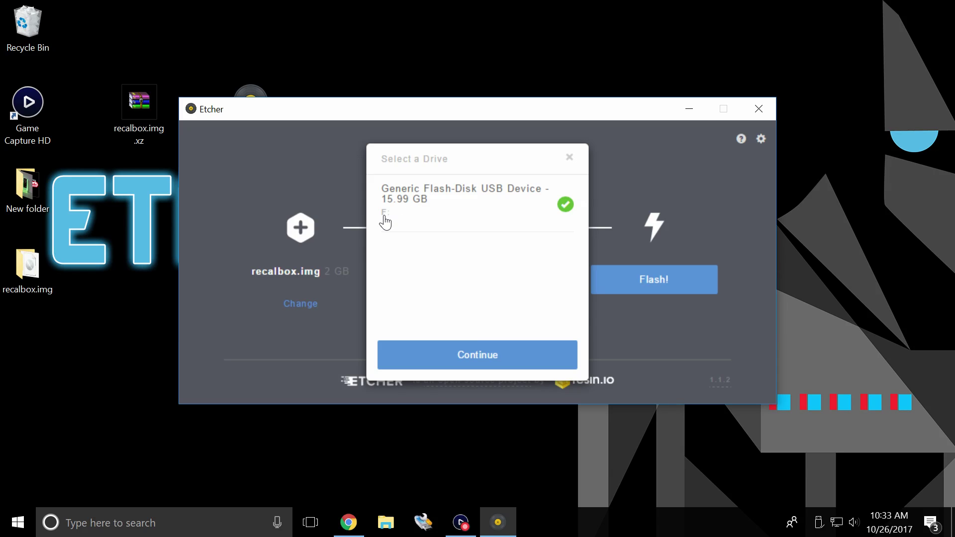
click(476, 351)
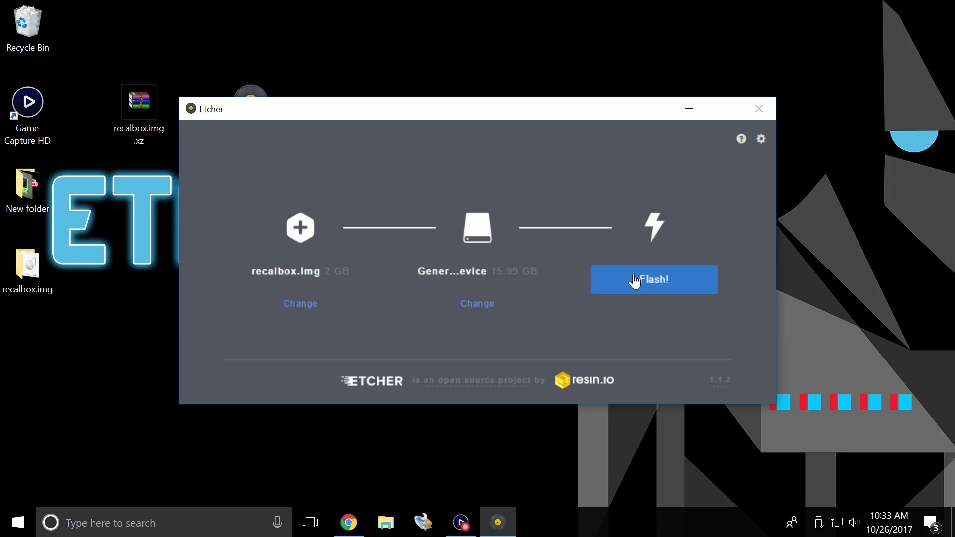
click(691, 289)
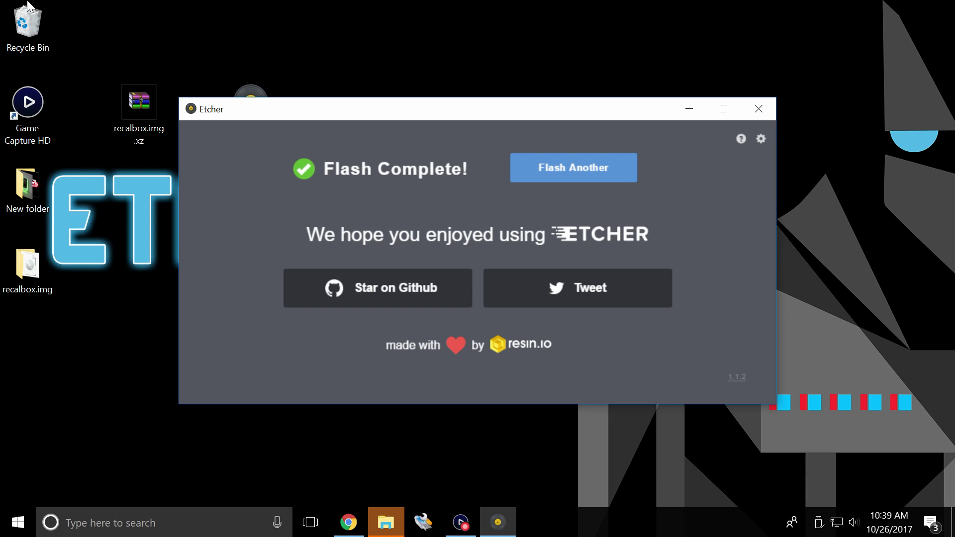
click(758, 109)
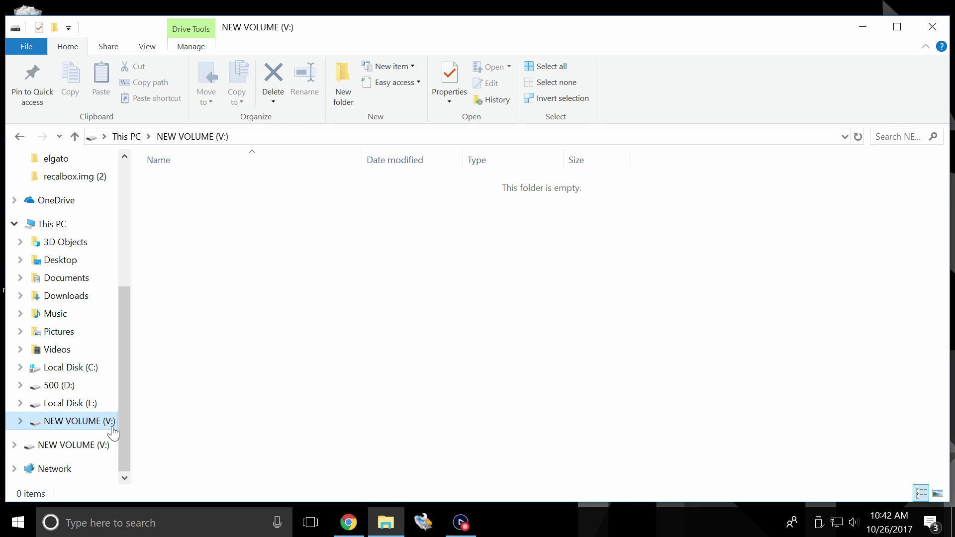
- Set up a format of the NEW VOLUME (V:) drive with the NTFS file system and the volume label usbrecal
right_click(86, 429)
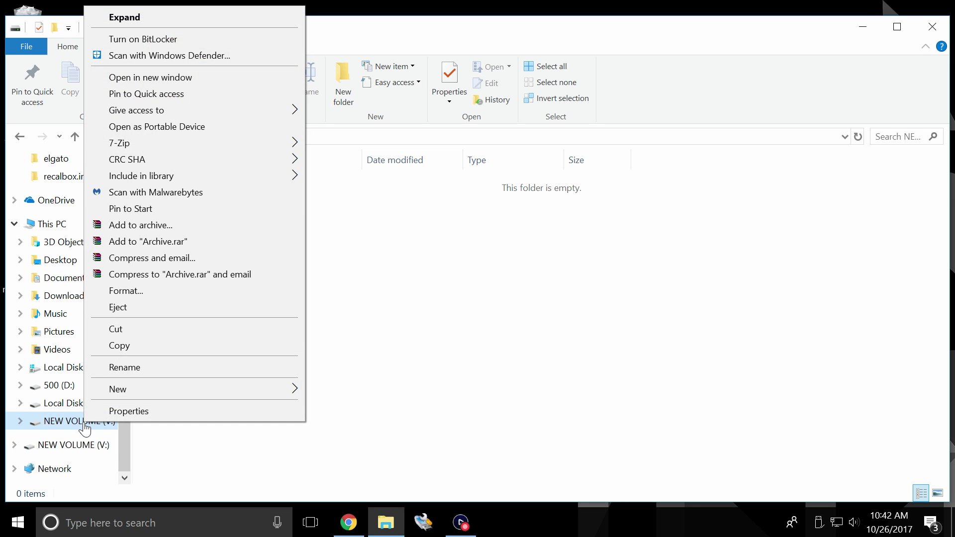
click(127, 293)
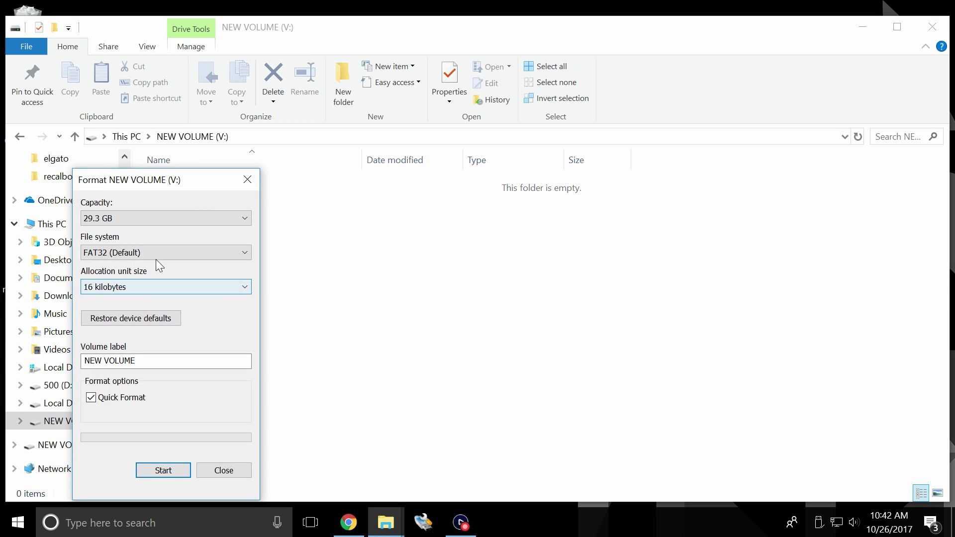
click(158, 255)
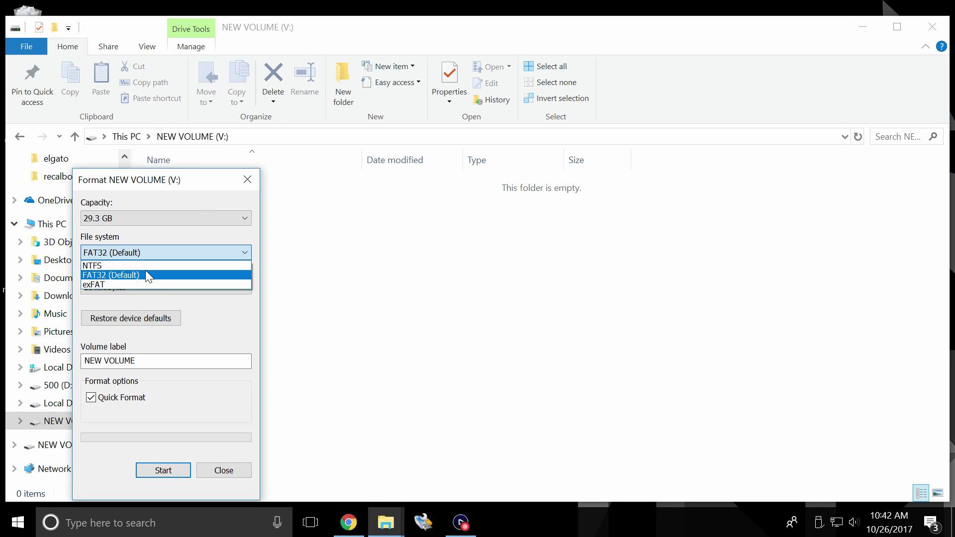
click(148, 272)
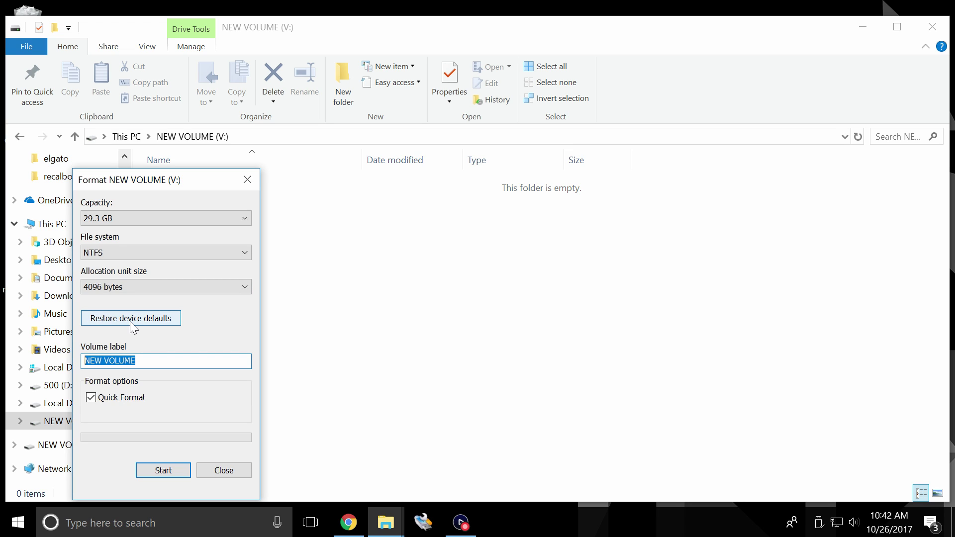
text(usbrecal)
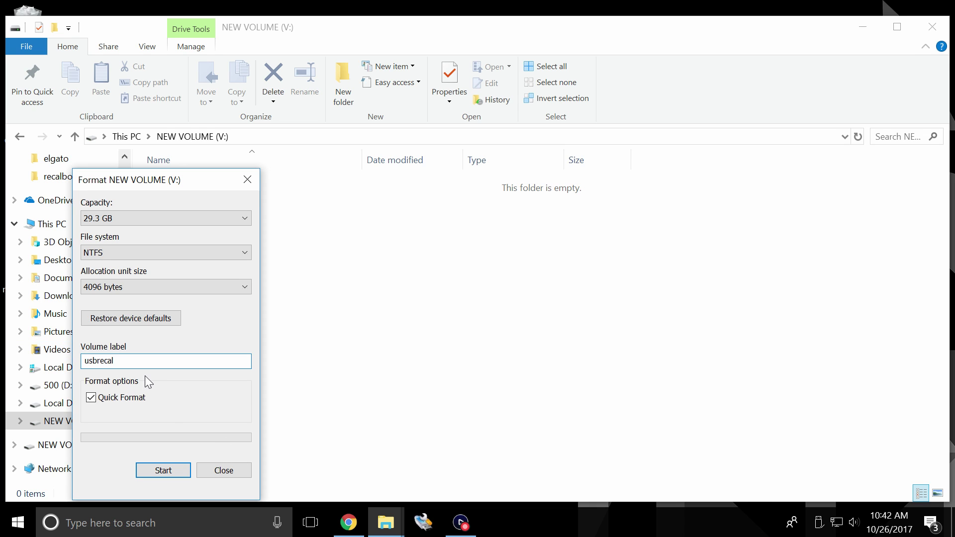
- Run the quick format of the V: drive, accepting the data erasure, and close the format dialog
click(172, 467)
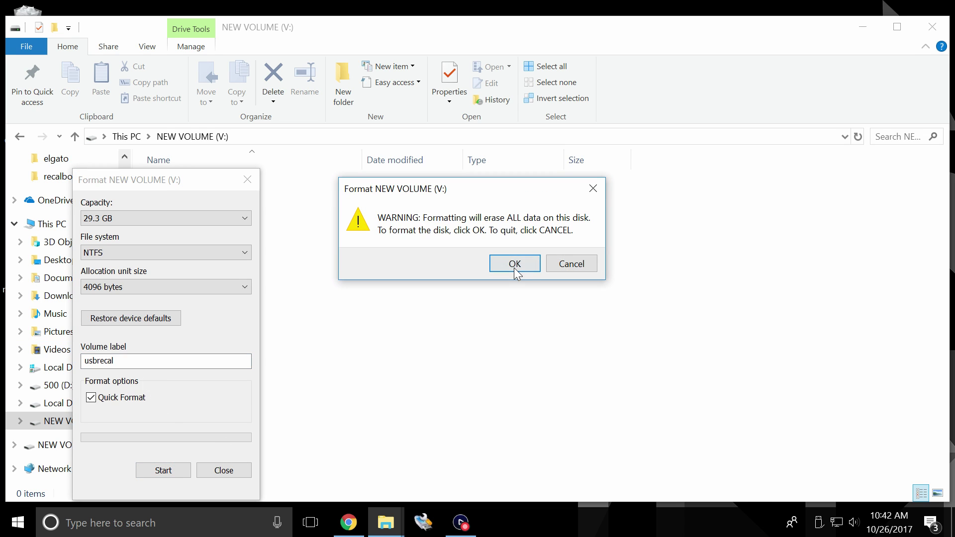
click(515, 264)
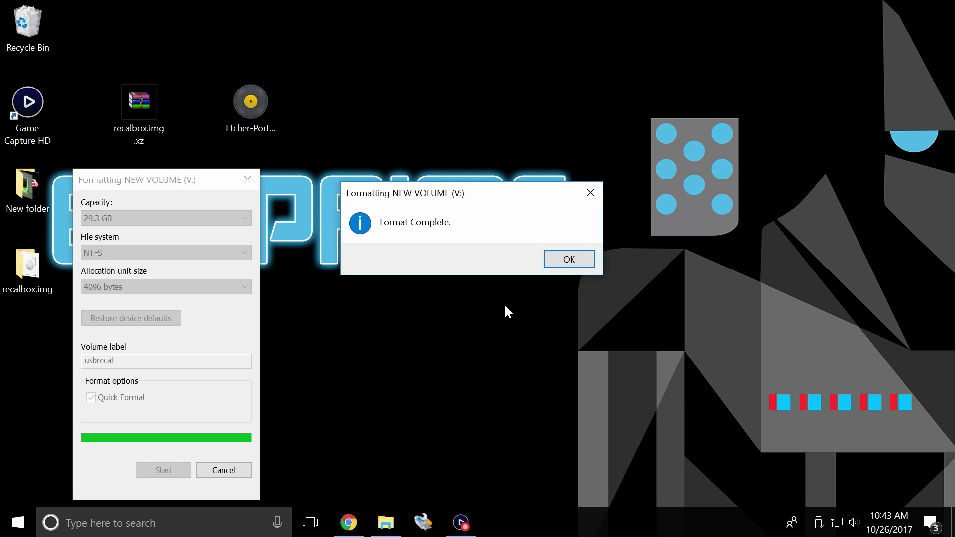
click(559, 259)
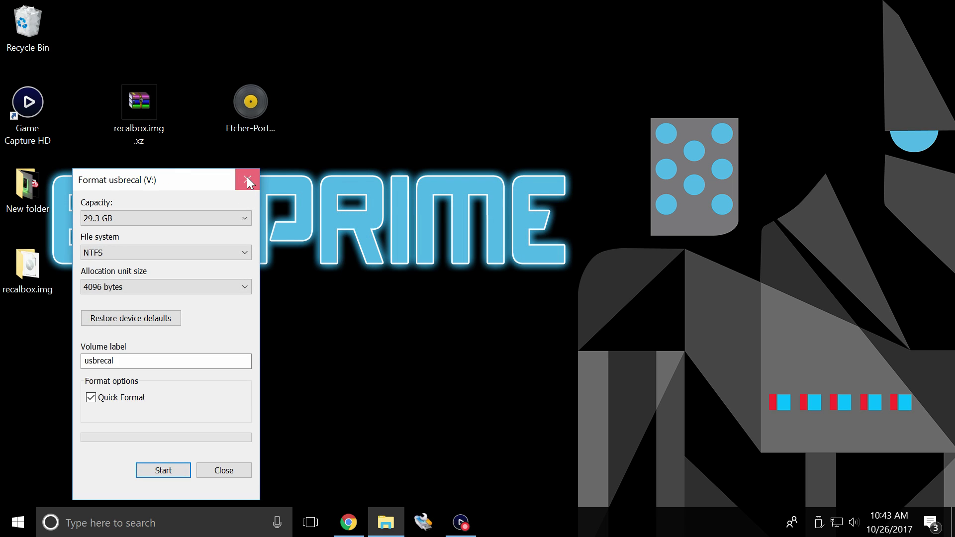
click(247, 178)
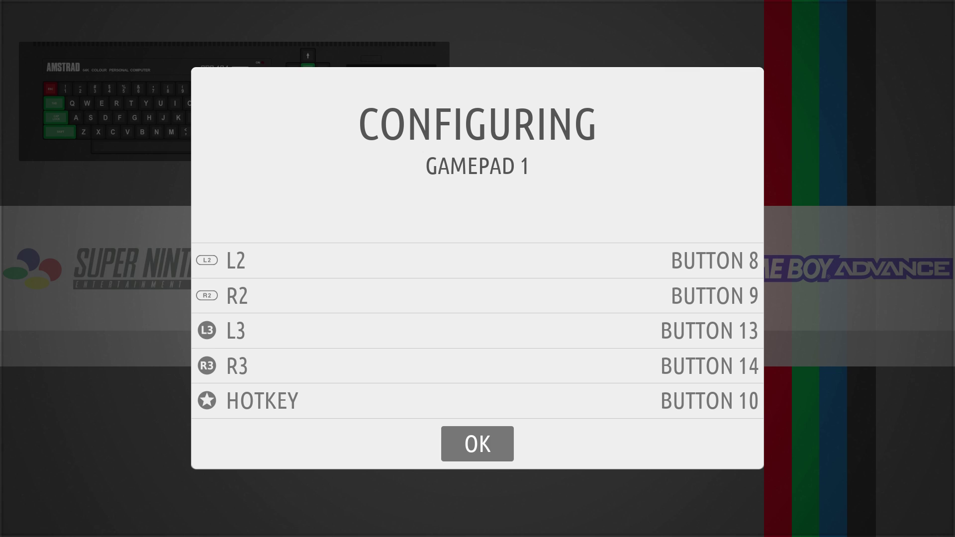
- Accept the button configuration for gamepad 1 and open the Super Nintendo game list
key(Return)
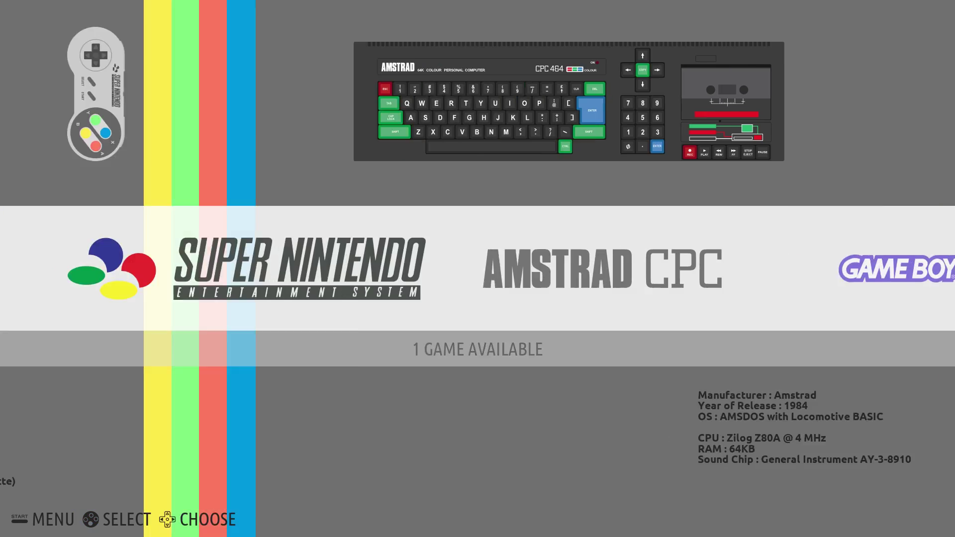
key(Left)
key(Return)
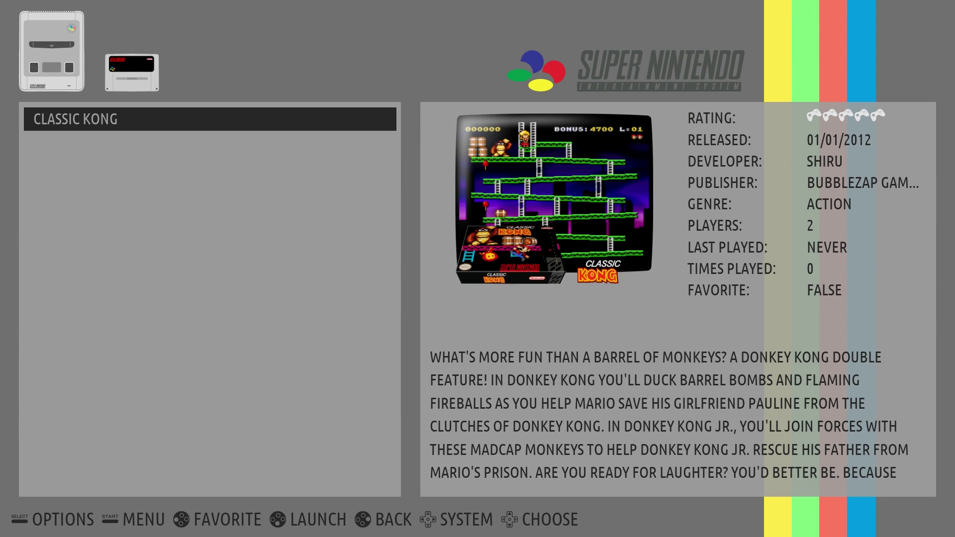
- Switch to the Game Boy Advance system and browse through its list of included games
key(Escape)
key(Right)
key(Right)
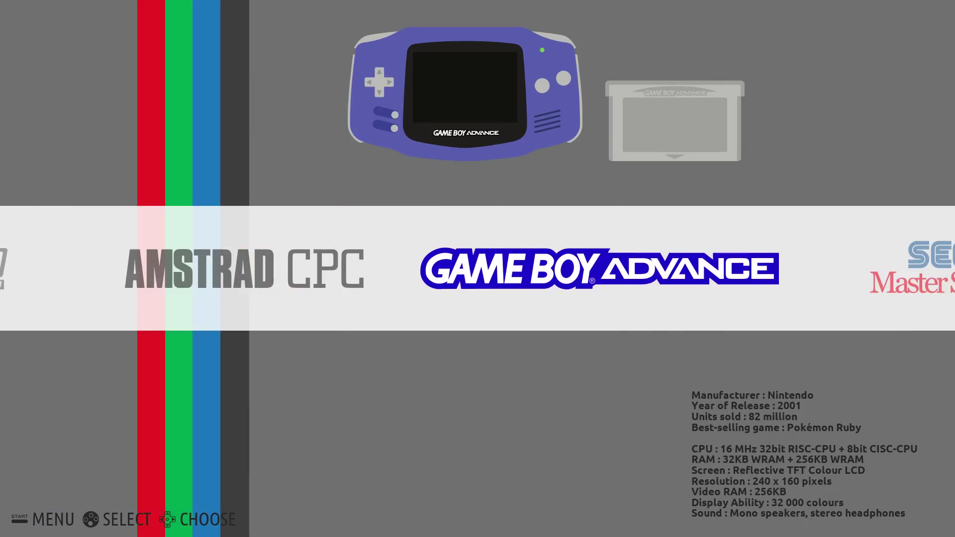
key(Return)
key(Down)
key(Down)
key(Down)
key(Down)
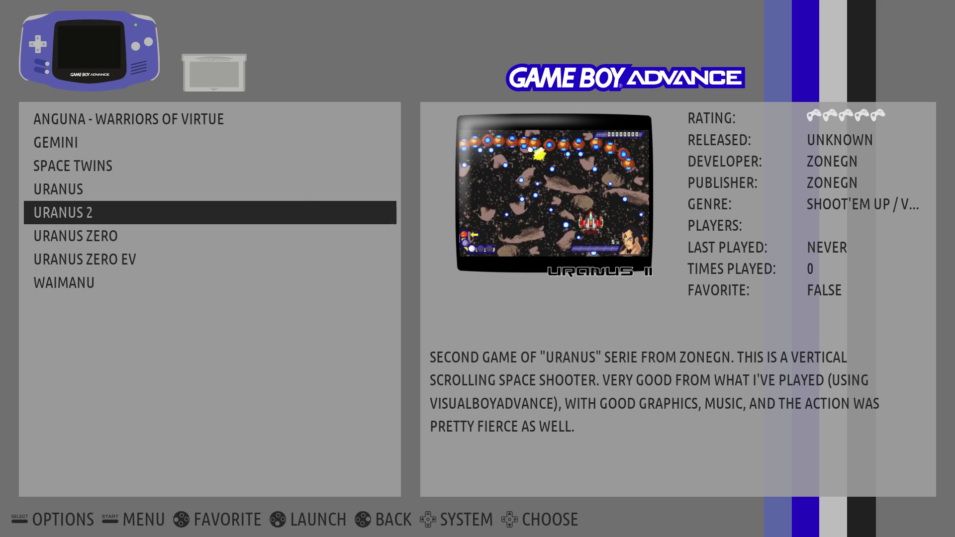
key(Down)
key(Down)
- Leave the Game Boy Advance list and return to the Super Nintendo entry in the system carousel
key(Escape)
key(Right)
key(Left)
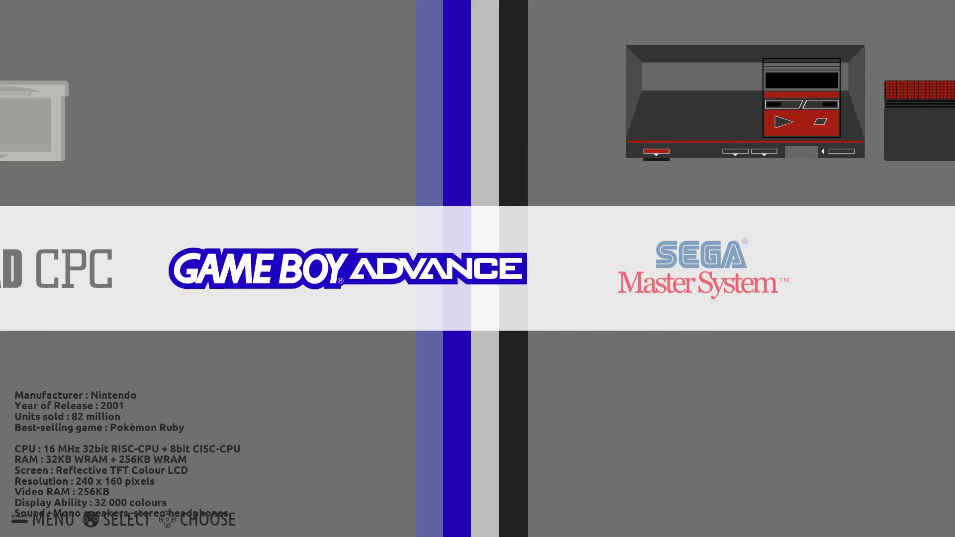
key(Left)
key(Left)
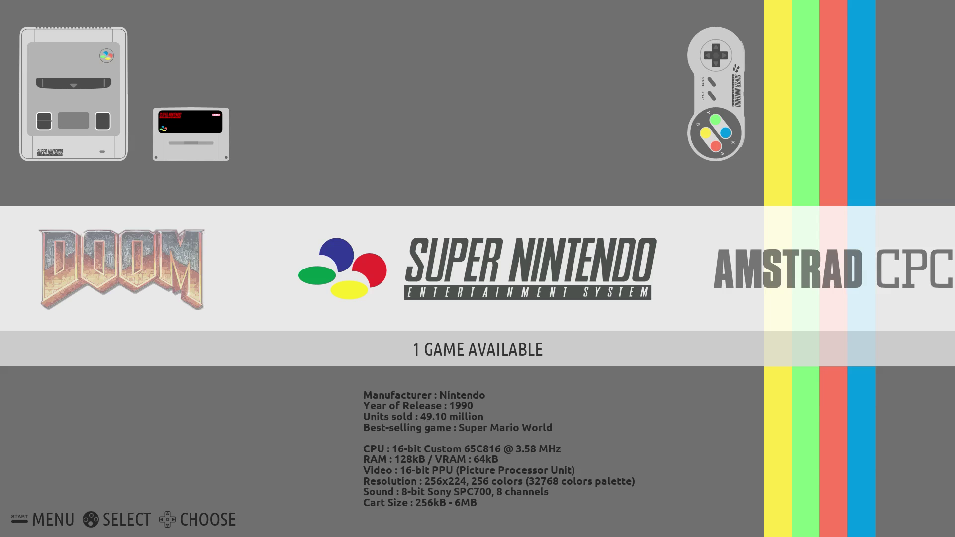
- Set the storage device to USBRECAL in the Recalbox system settings
key(Return)
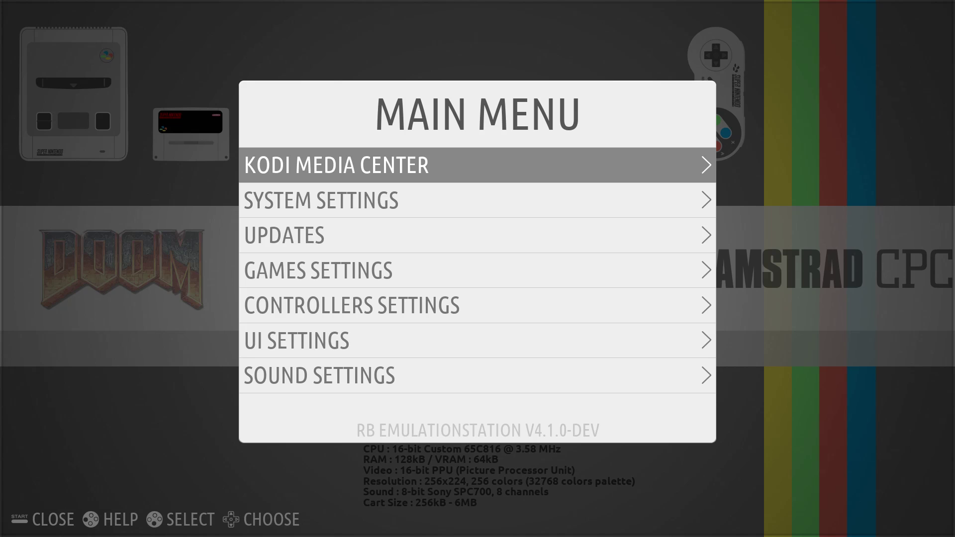
key(Down)
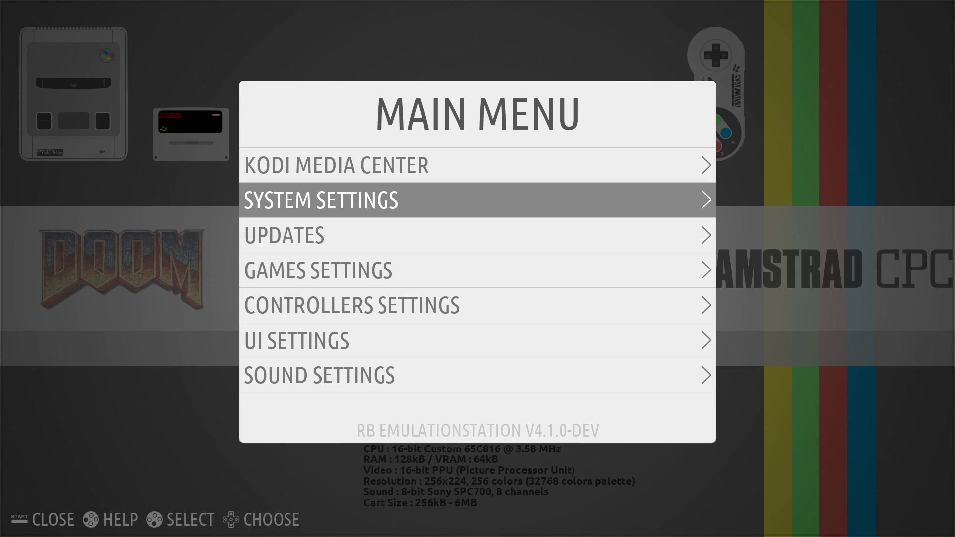
key(Return)
key(Down)
key(Down)
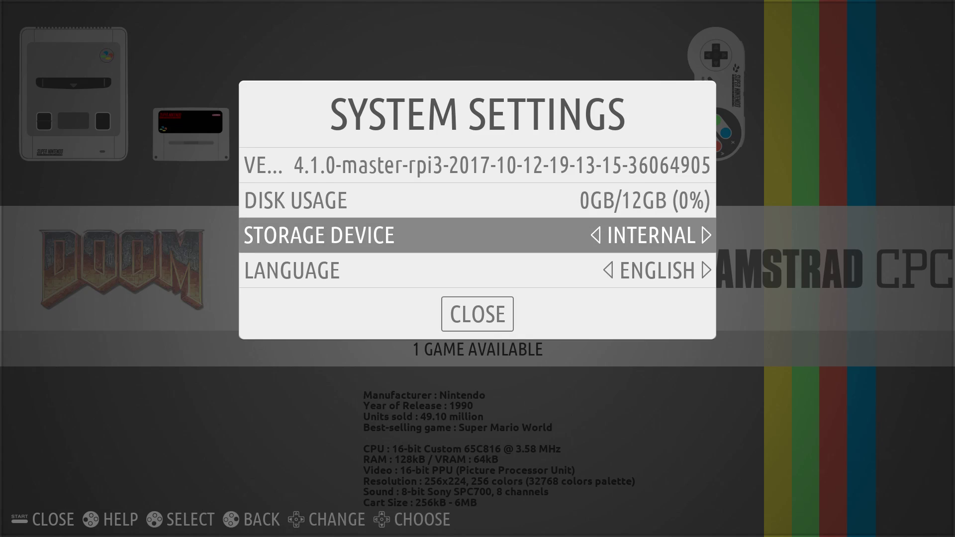
key(Right)
key(Right)
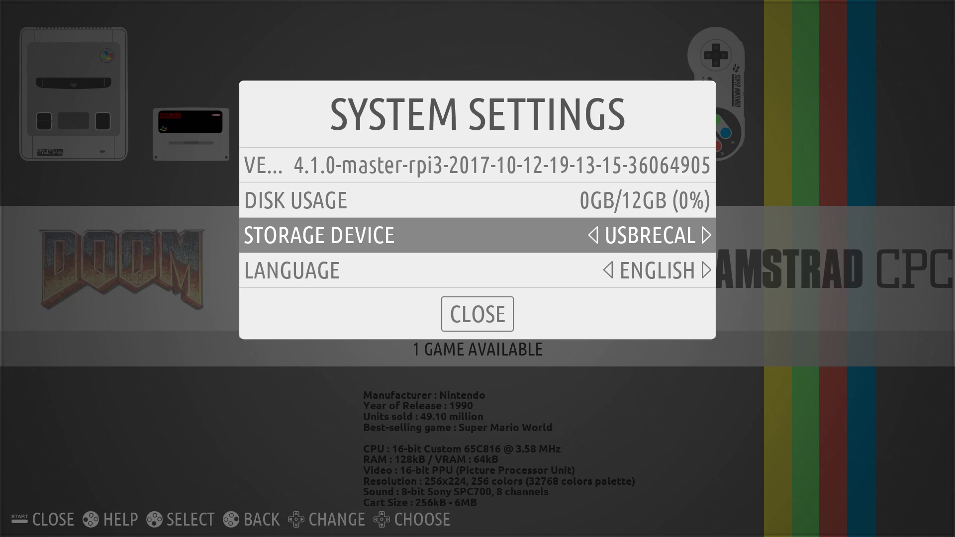
key(Right)
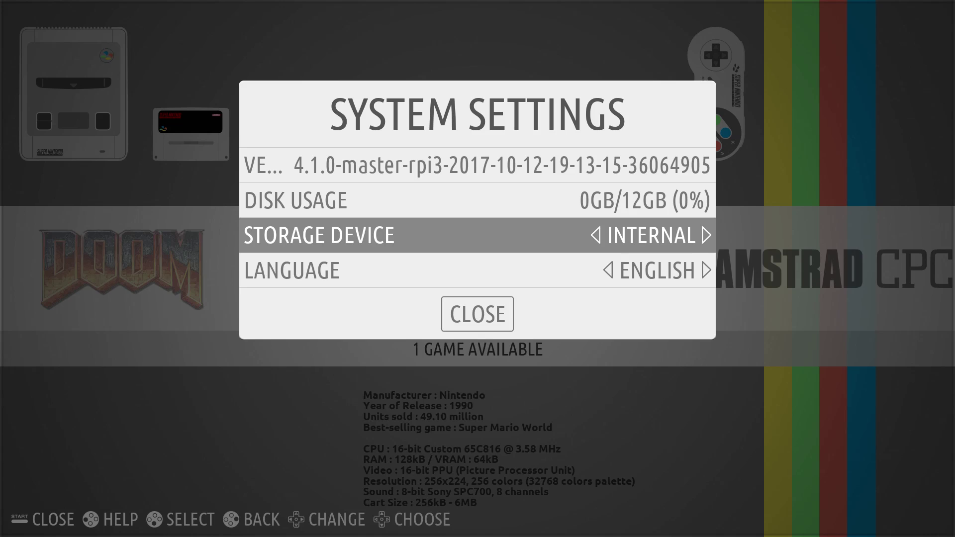
key(Right)
key(Right)
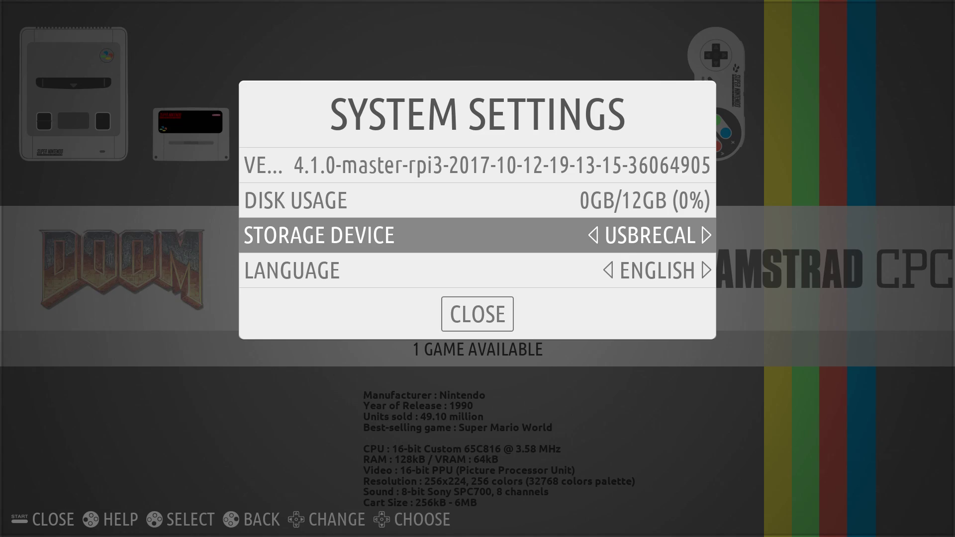
- Close the system settings and accept the system reboot
key(Down)
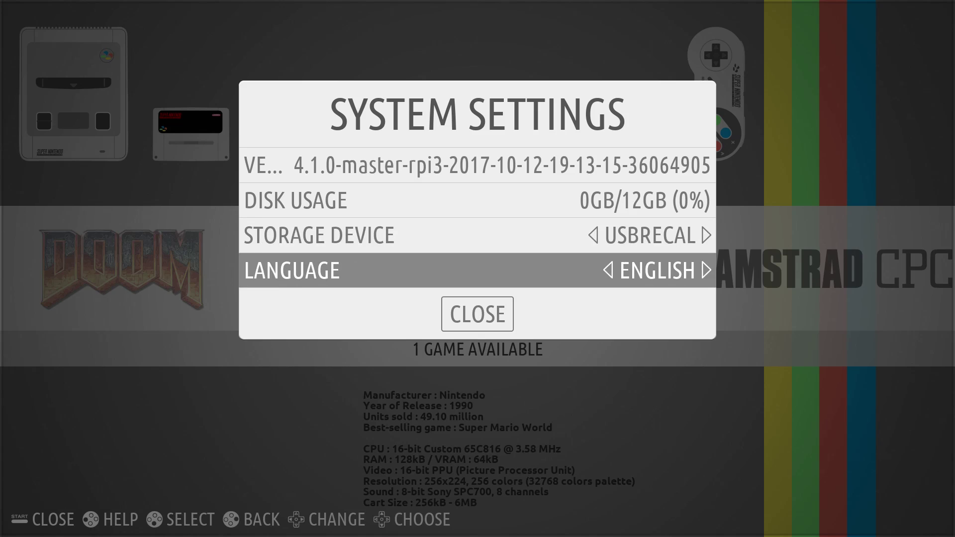
key(Down)
key(Return)
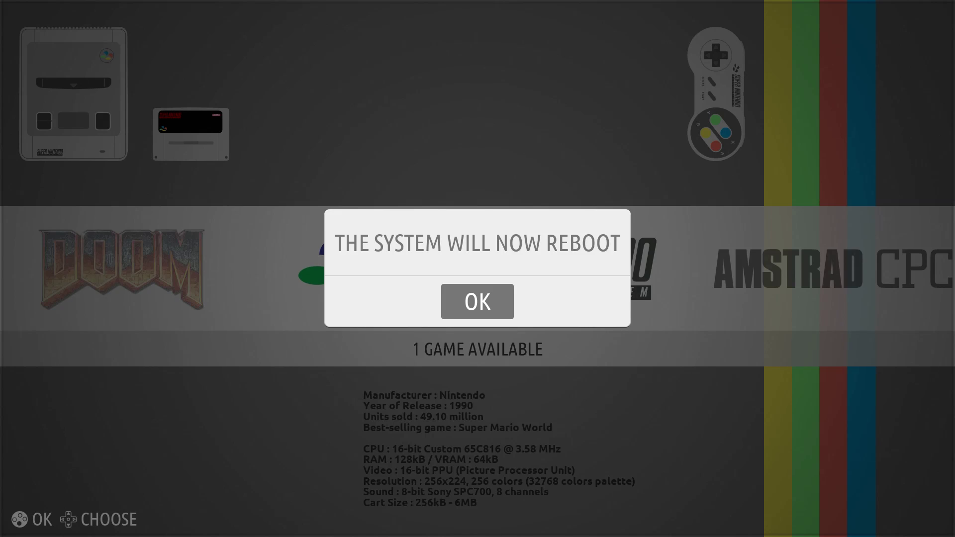
key(Return)
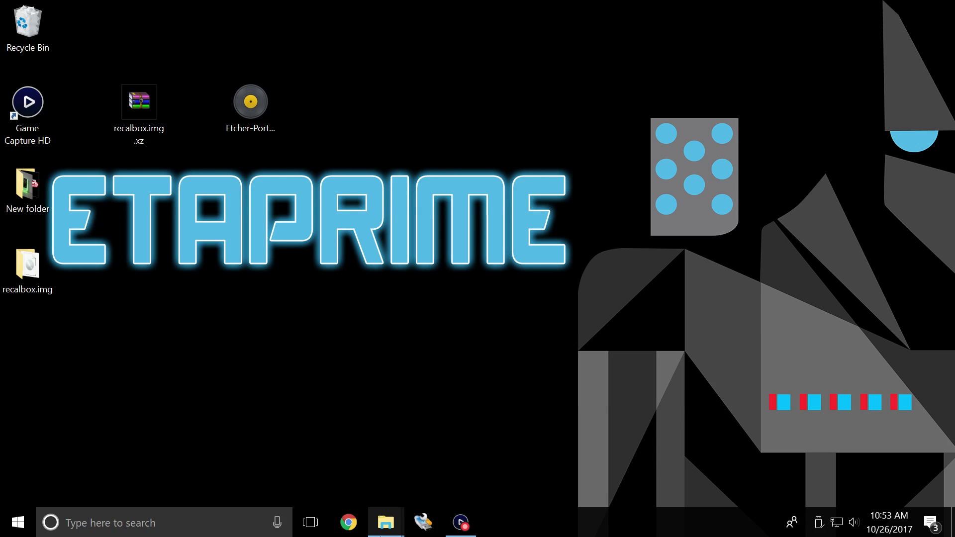
- Switch to File Explorer, open recalbox\roms on usbrecal (F:) and bring up the ALL NEW ROMS window beside it
mouse_move(388, 530)
click(423, 475)
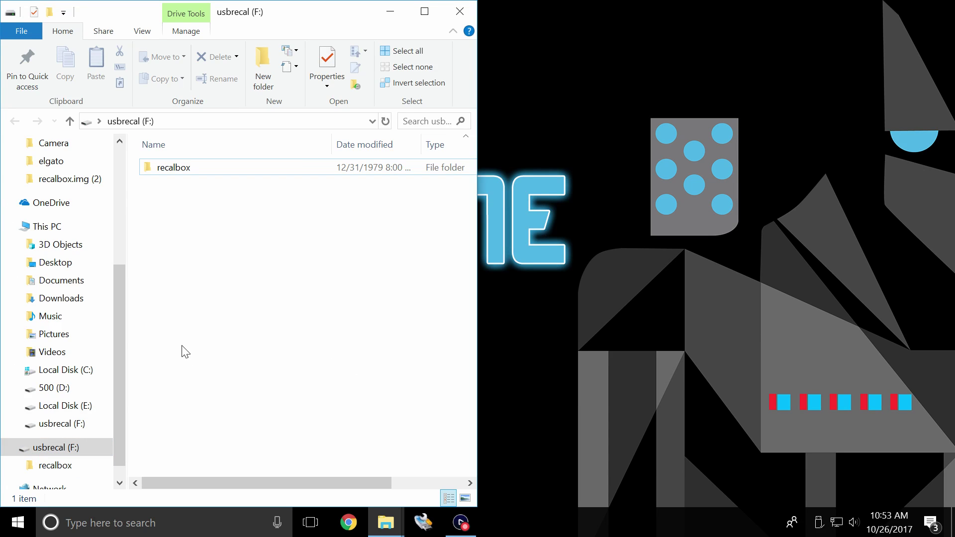
double_click(174, 173)
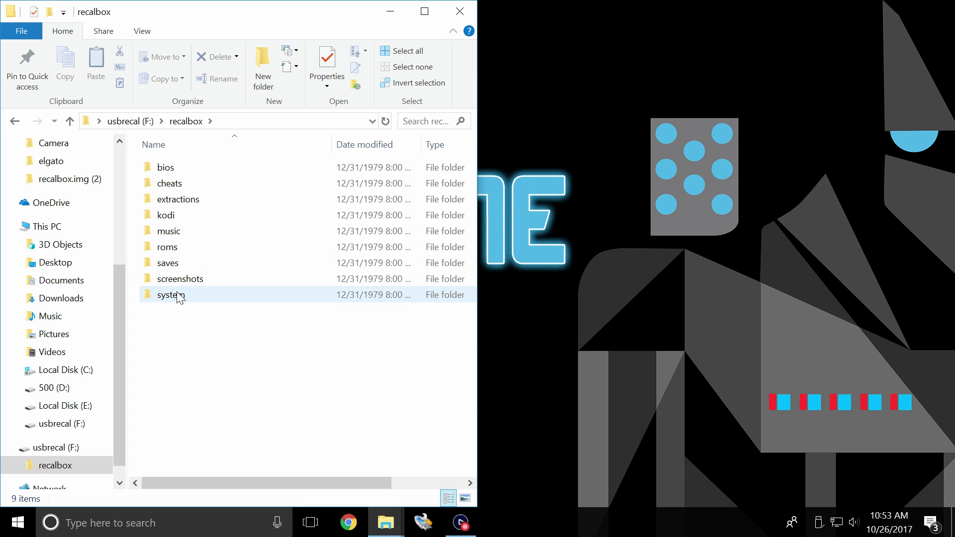
double_click(166, 247)
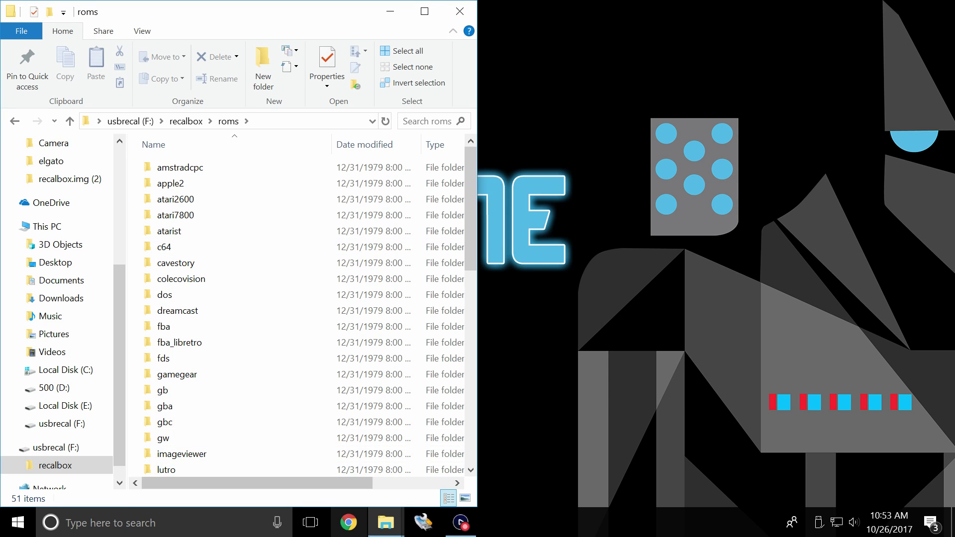
mouse_move(385, 522)
click(348, 467)
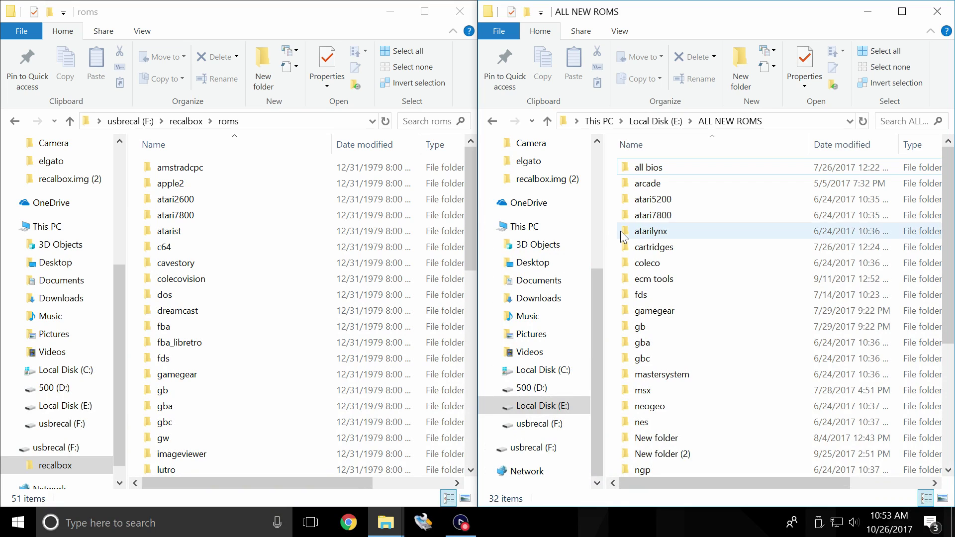
- Open the snes folder both in the USB drive's roms folder and in ALL NEW ROMS
drag(468, 168, 477, 245)
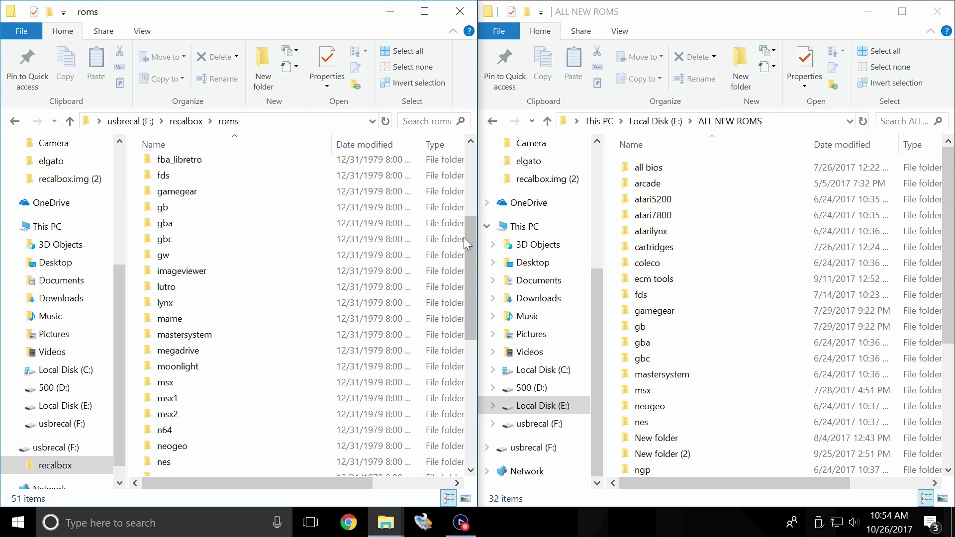
drag(468, 232, 479, 359)
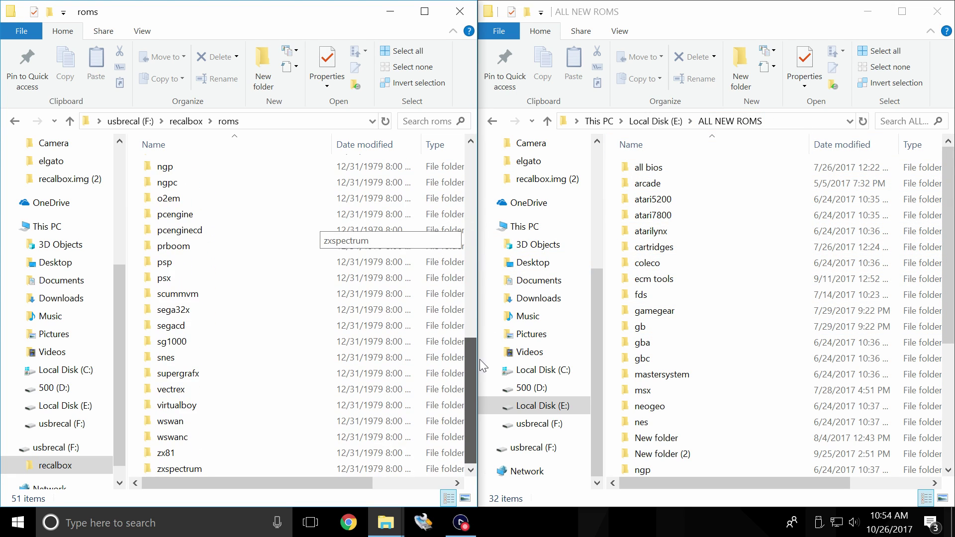
click(165, 359)
double_click(164, 360)
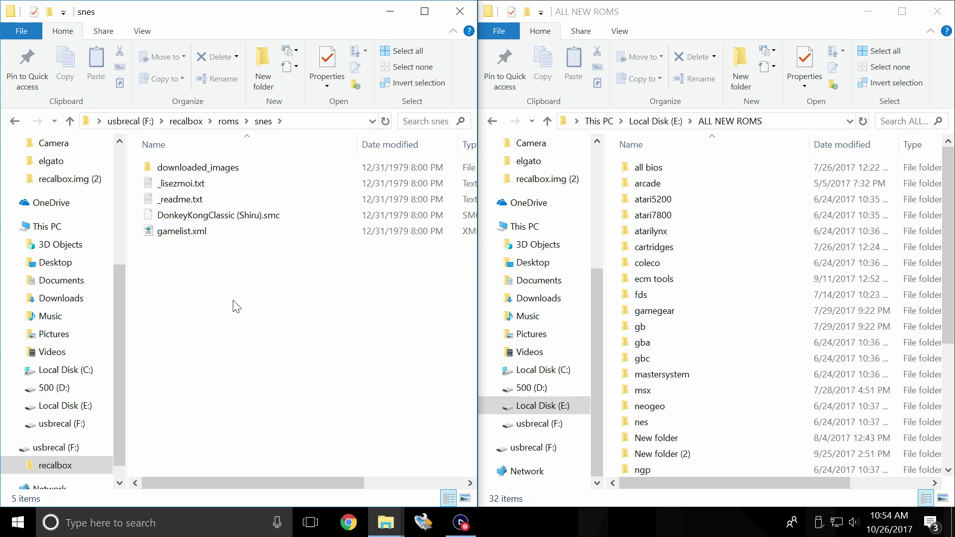
drag(950, 219, 950, 353)
double_click(671, 362)
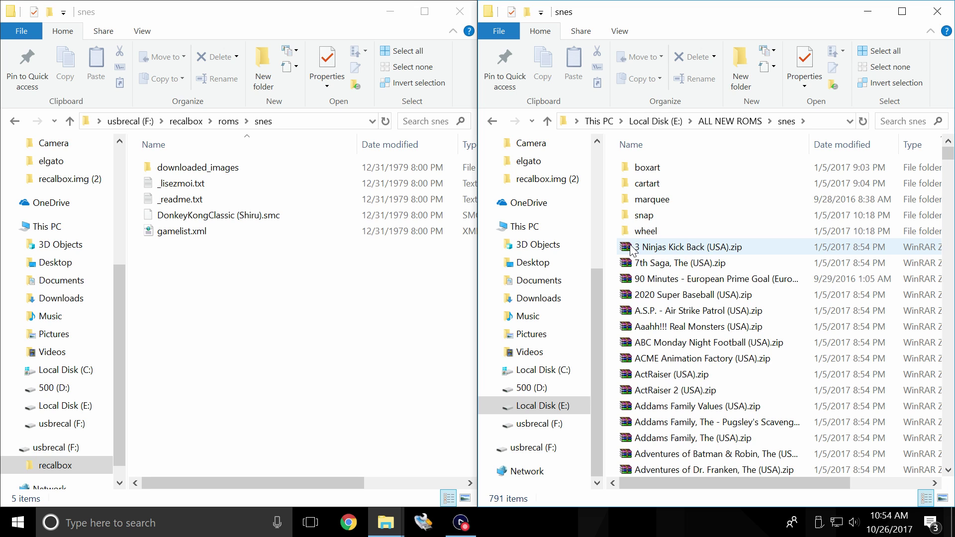
- Copy the 3 Ninjas Kick Back, Axelay and Boogerman zip files from ALL NEW ROMS into the USB drive's snes folder
scroll(735, 341, down, 5)
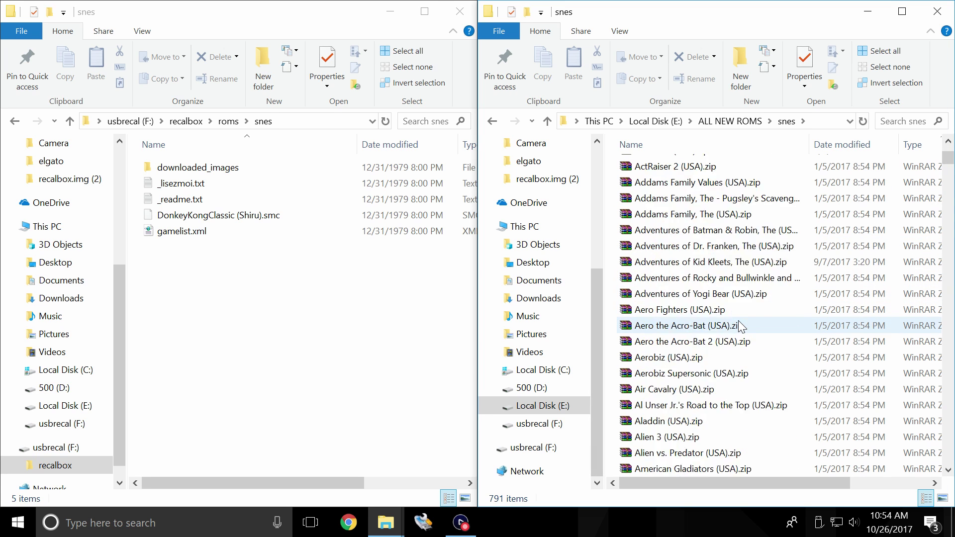
scroll(792, 303, down, 1)
scroll(618, 231, up, 6)
drag(646, 247, 298, 298)
scroll(683, 342, down, 12)
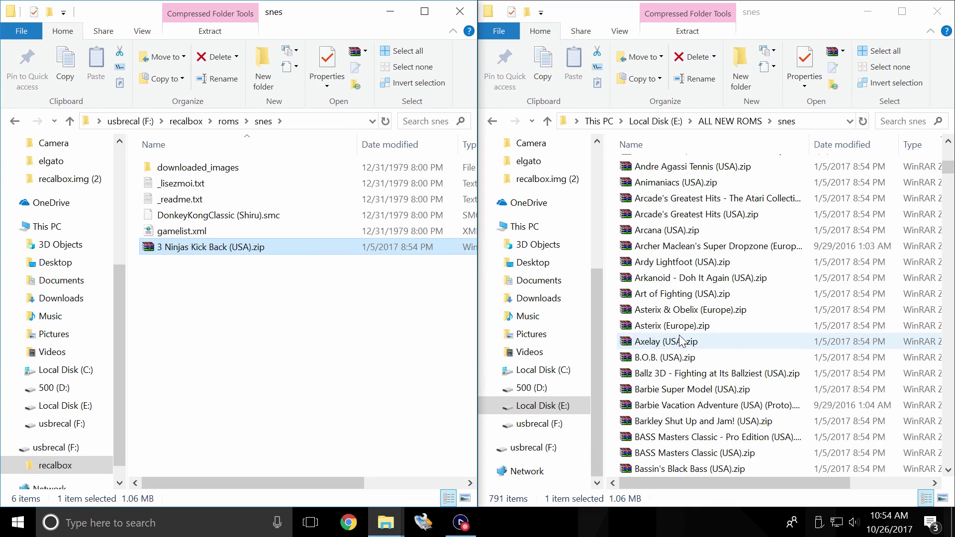
drag(682, 342, 408, 353)
scroll(666, 393, down, 9)
drag(696, 437, 270, 425)
- Return to the parent folder in both windows and open their nes folders
click(13, 123)
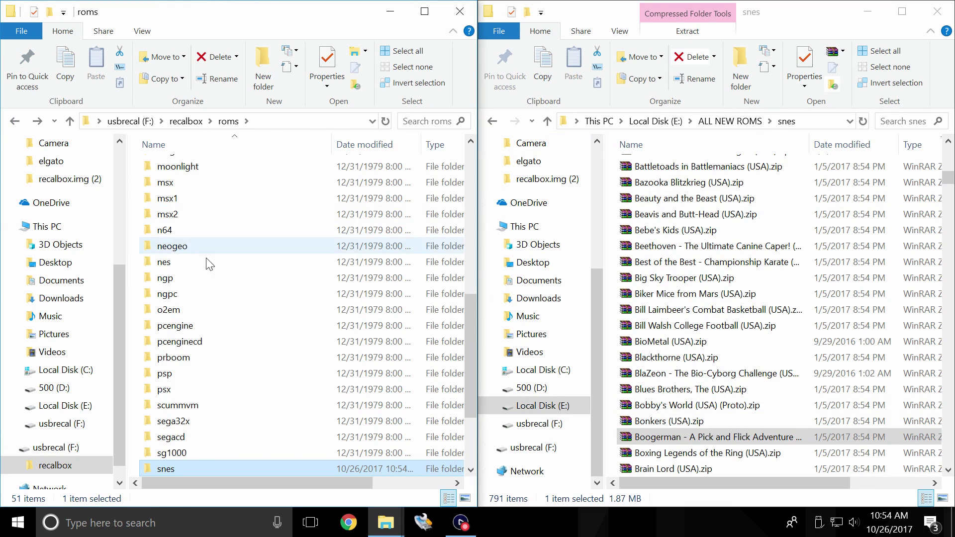
click(489, 122)
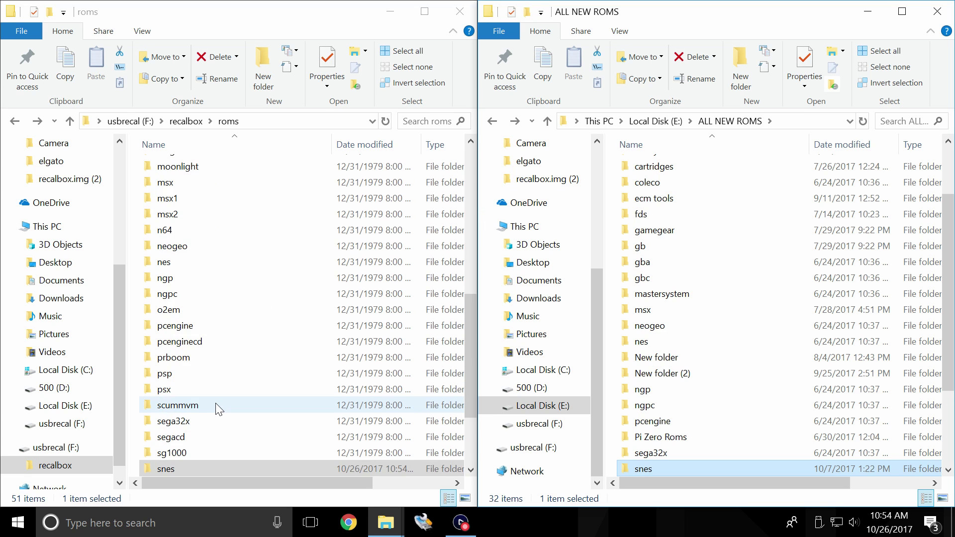
scroll(219, 409, down, 3)
scroll(219, 409, up, 2)
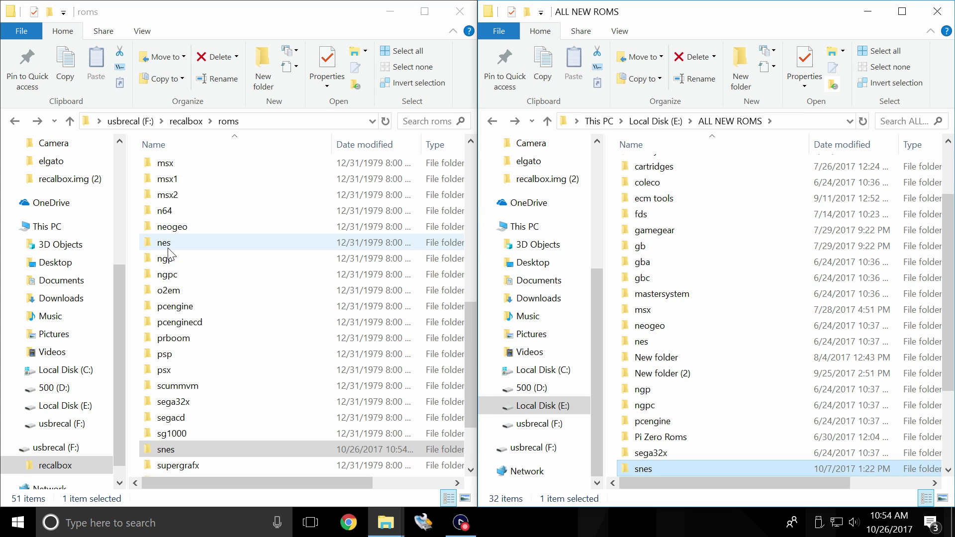
double_click(177, 243)
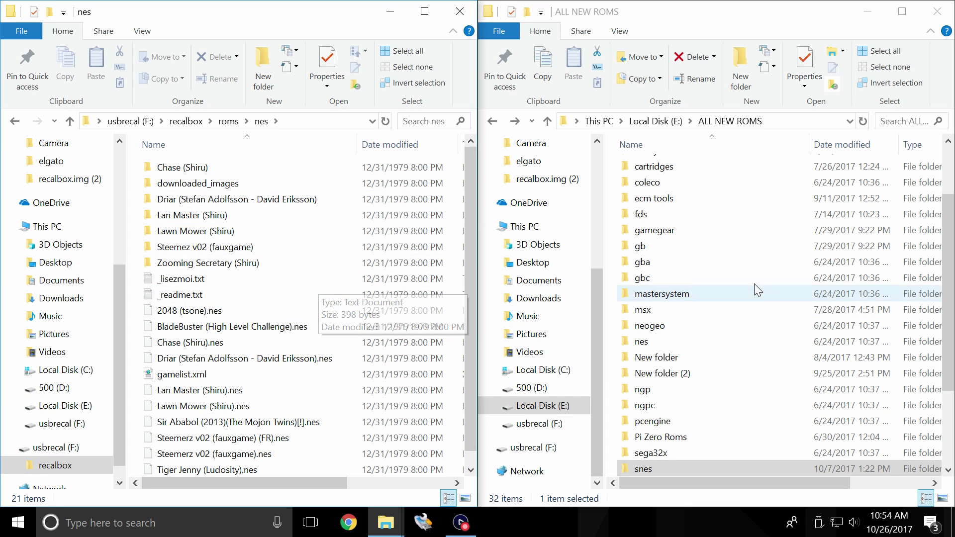
double_click(641, 342)
- Copy the NES zip files from 3-D WorldRunner (USA) through Action 52 (USA) into the USB drive's nes folder
click(705, 247)
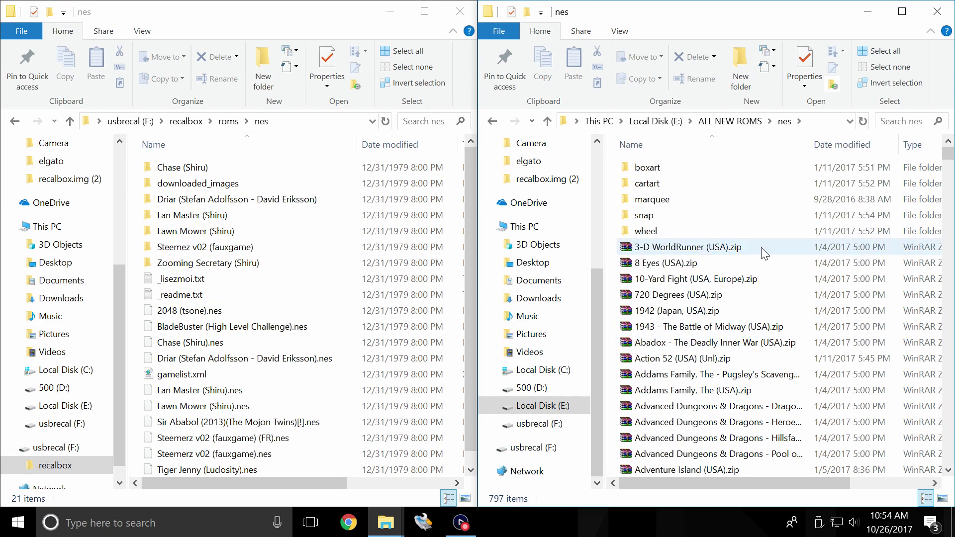
shift+click(682, 359)
drag(681, 358, 472, 358)
- Go back up to the USB drive's recalbox folder and look into its bios folder
click(15, 121)
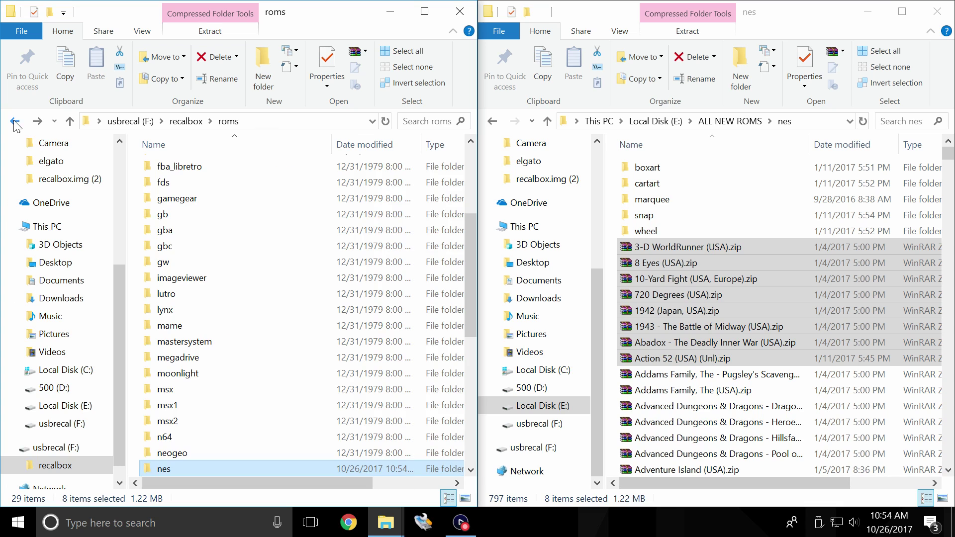
drag(465, 257, 469, 159)
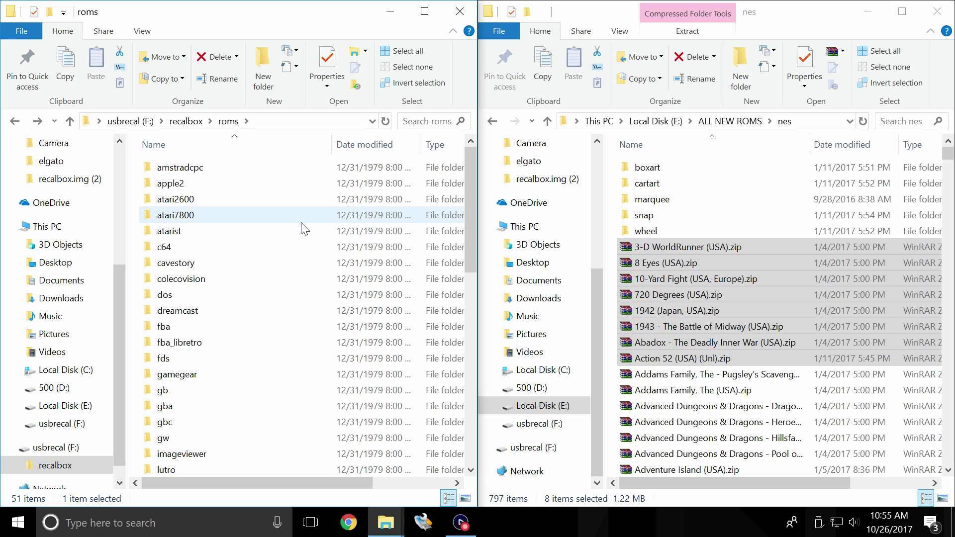
click(15, 121)
double_click(170, 166)
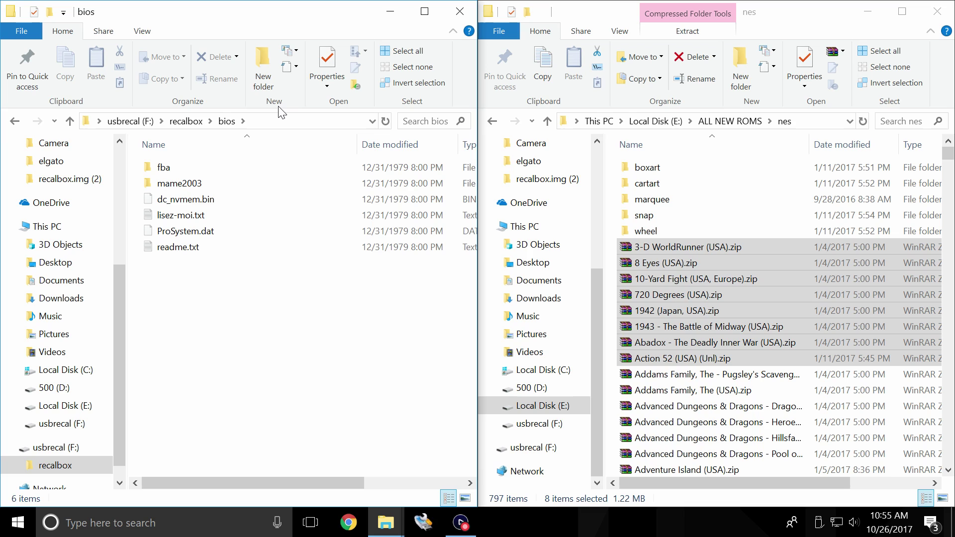
key(alt+Left)
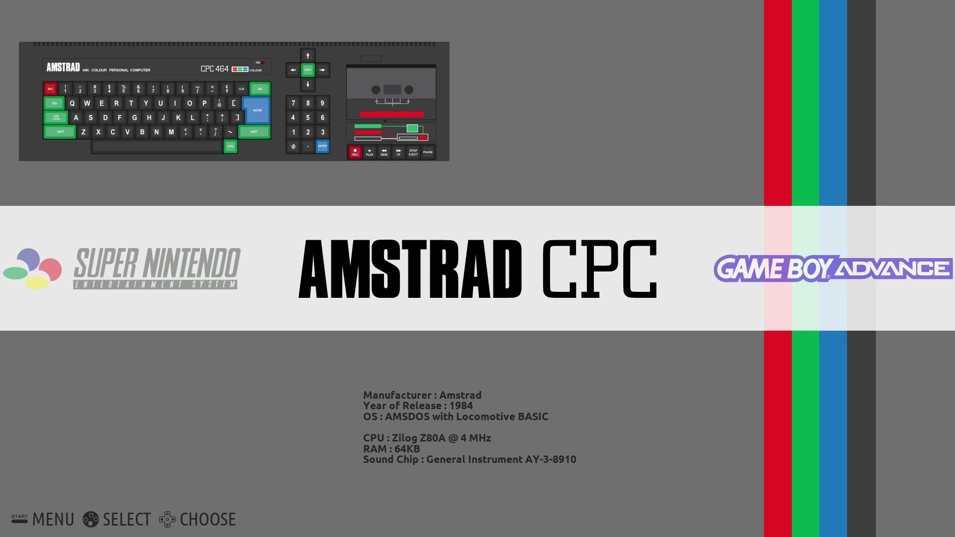
- Switch to Recalbox and restart the system through its quit options, confirming the restart
key(Return)
key(Down)
key(Down)
key(Down)
key(Down)
key(Down)
key(Down)
key(Down)
key(Down)
key(Down)
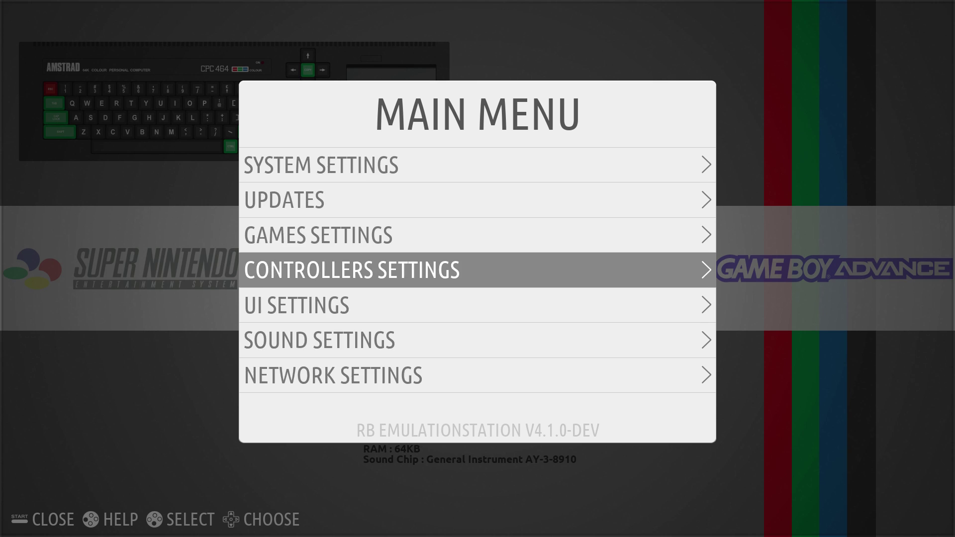
key(Down)
key(Return)
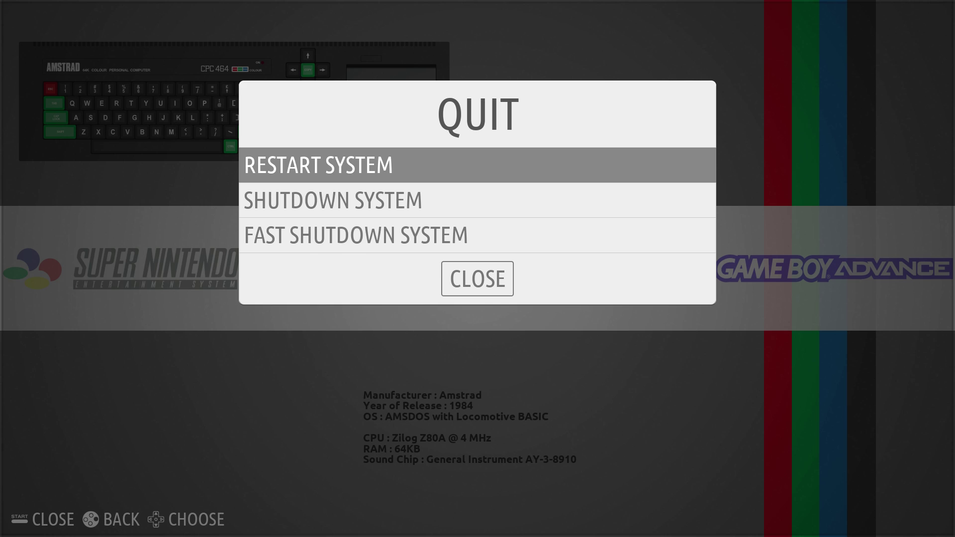
key(Return)
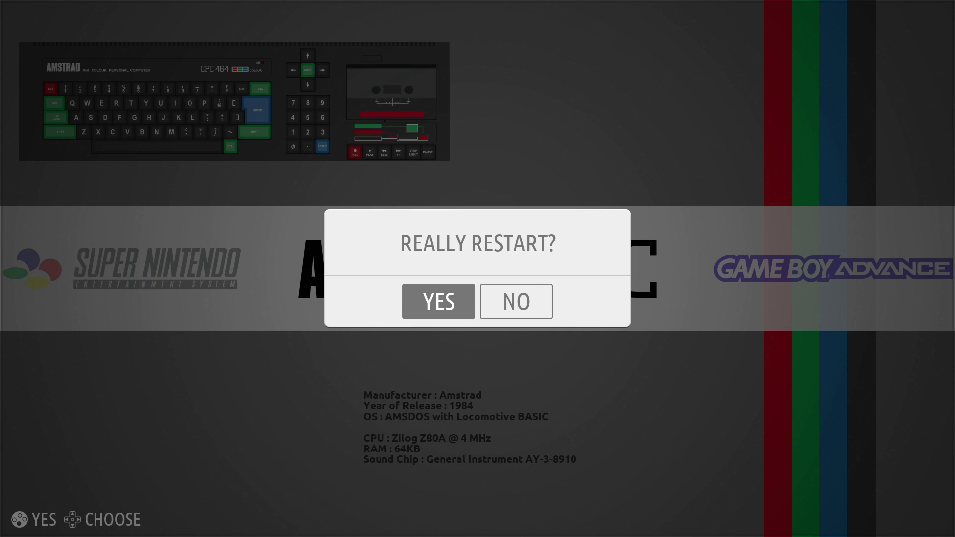
key(Return)
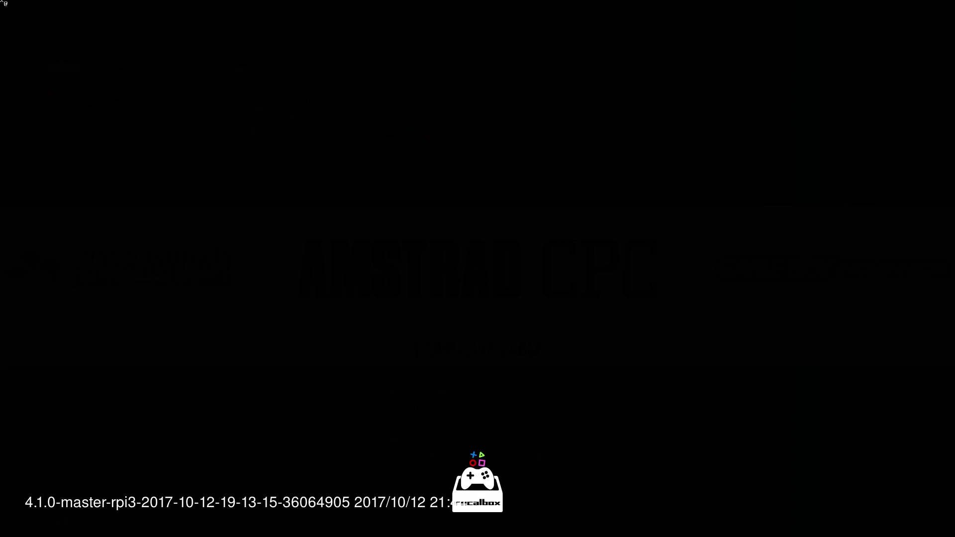
- Open the Super Nintendo game list and browse the games copied to the USB drive
key(Left)
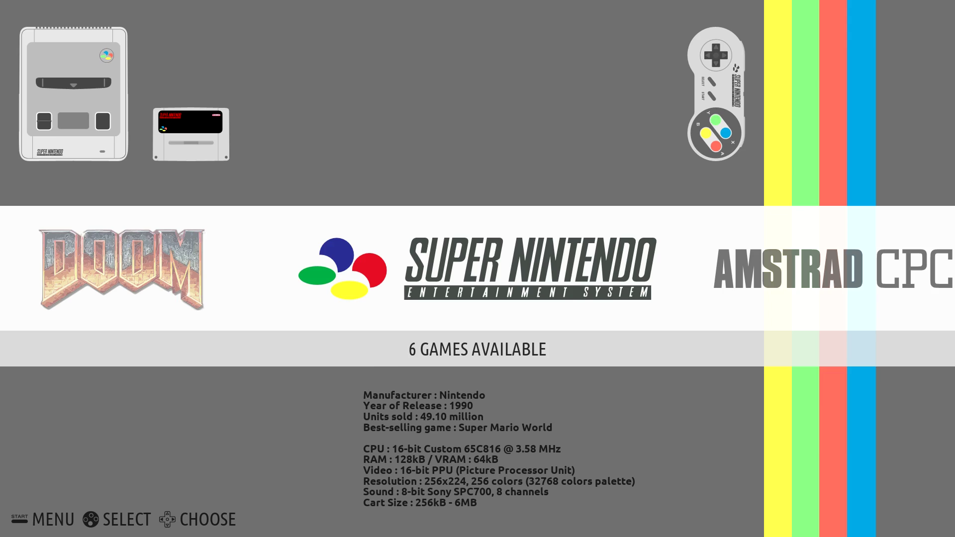
key(Return)
key(Down)
key(Down)
key(Down)
key(Down)
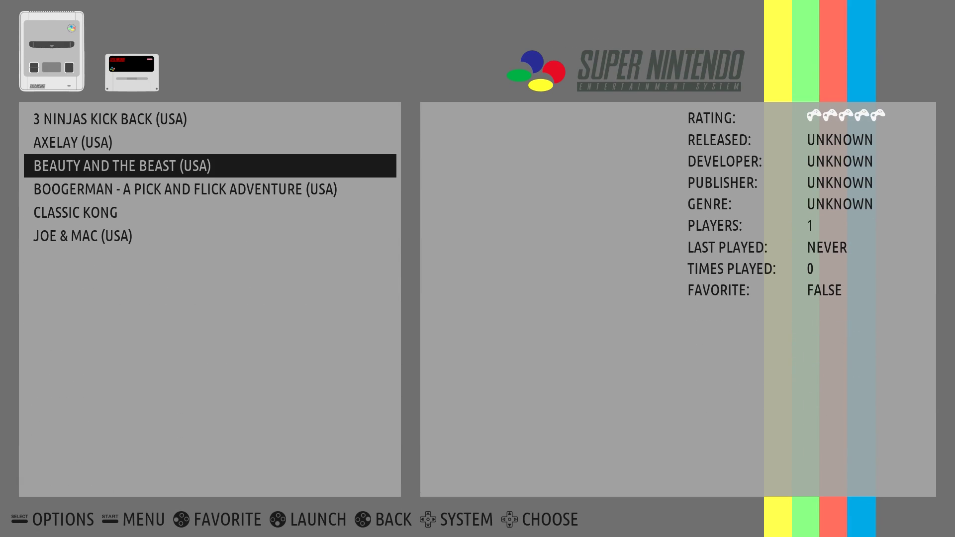
key(Up)
key(Up)
key(Up)
key(Up)
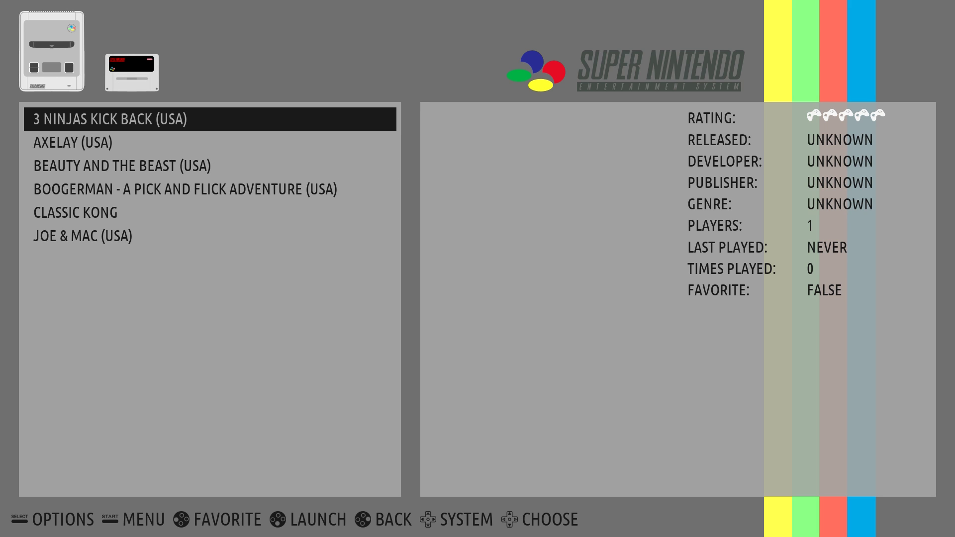
- Leave the Super Nintendo game list and open the Nintendo Entertainment System game list
key(Escape)
key(Left)
key(Left)
key(Left)
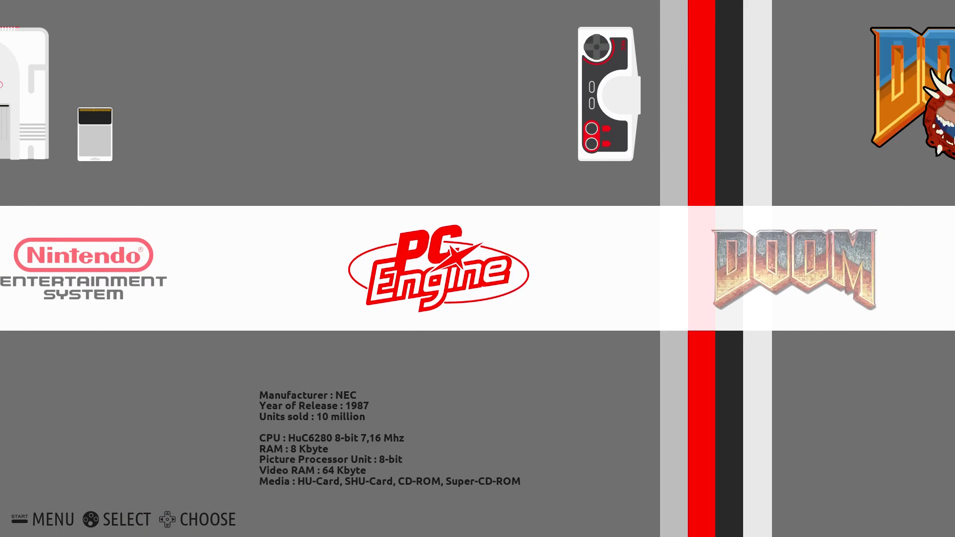
key(Return)
- Browse the Nintendo Entertainment System games down to Zooming Secretary, and return to the system selection
key(Down)
key(Down)
key(Down)
key(Down)
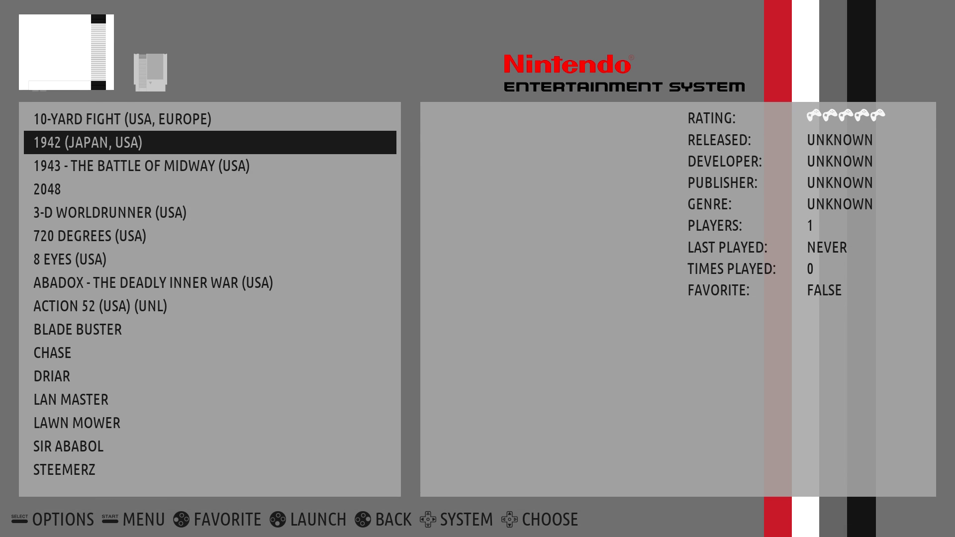
key(Down)
key(Down)
key(Down)
key(Down)
key(Down)
key(Down)
key(Down)
key(Down)
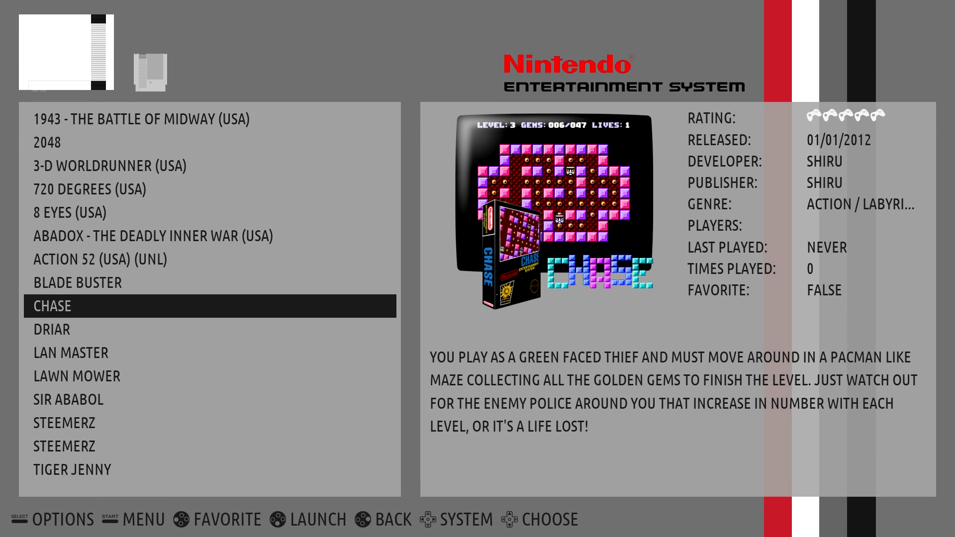
key(Down)
key(Down)
key(Down)
key(Down)
key(Down)
key(Down)
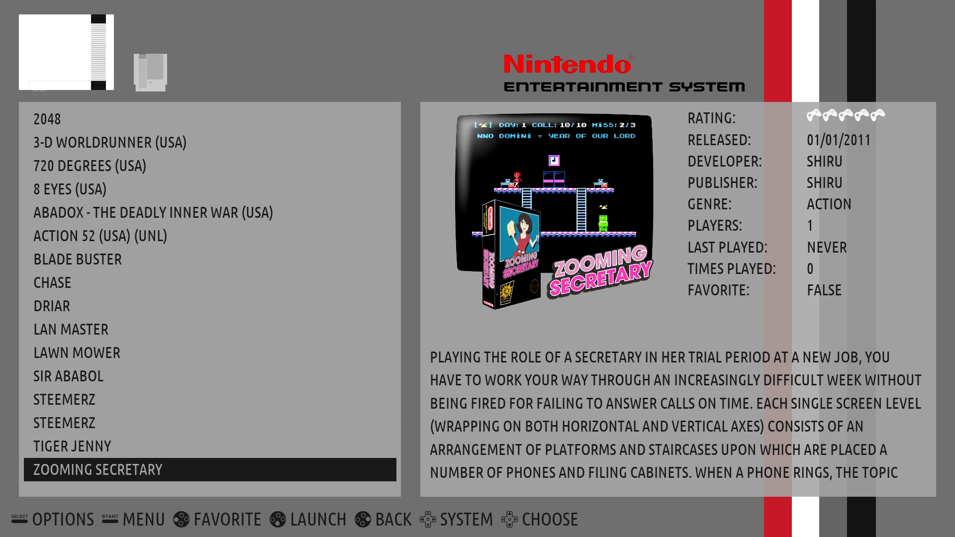
key(Up)
key(Escape)
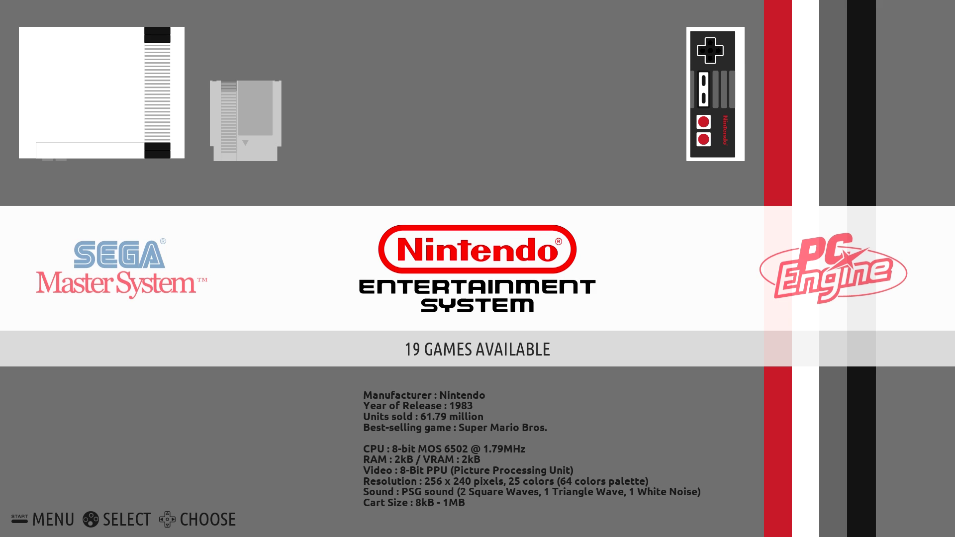
- Open Recalbox's main menu from the system selection
key(Return)
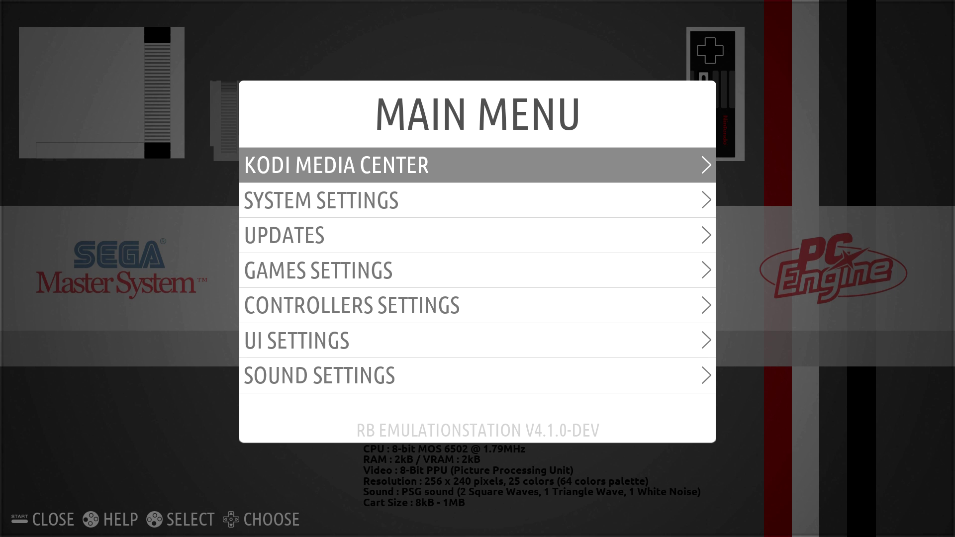